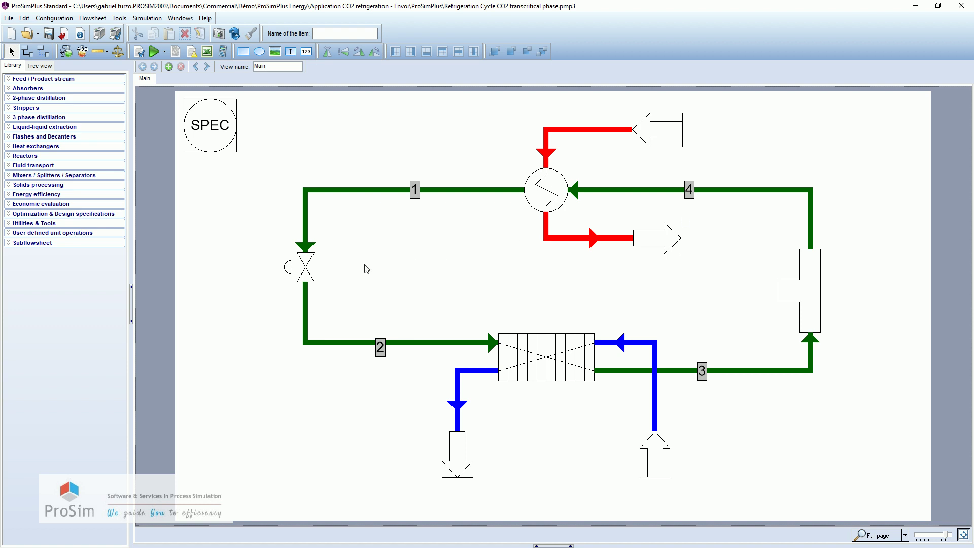
Review the Water calculator's thermodynamic model in the calculators list
click(66, 51)
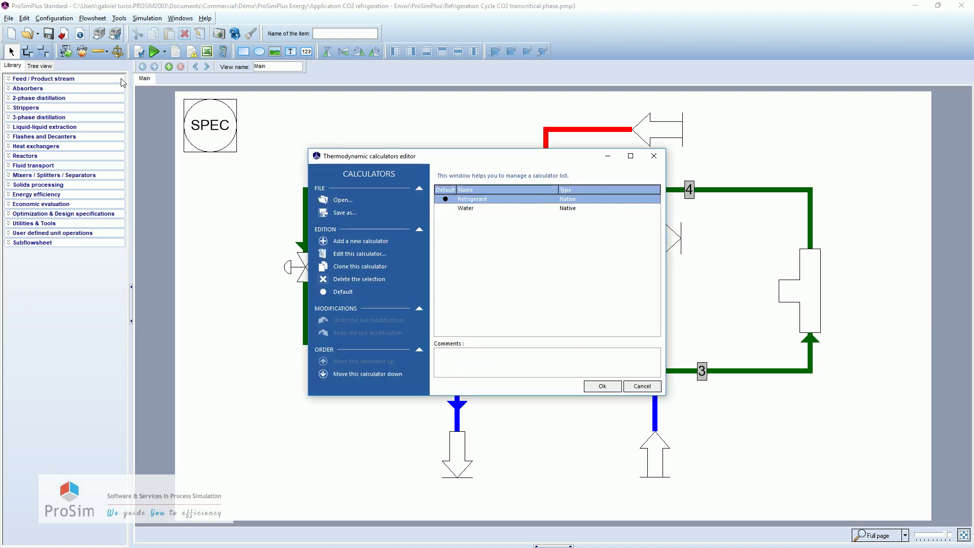
click(479, 207)
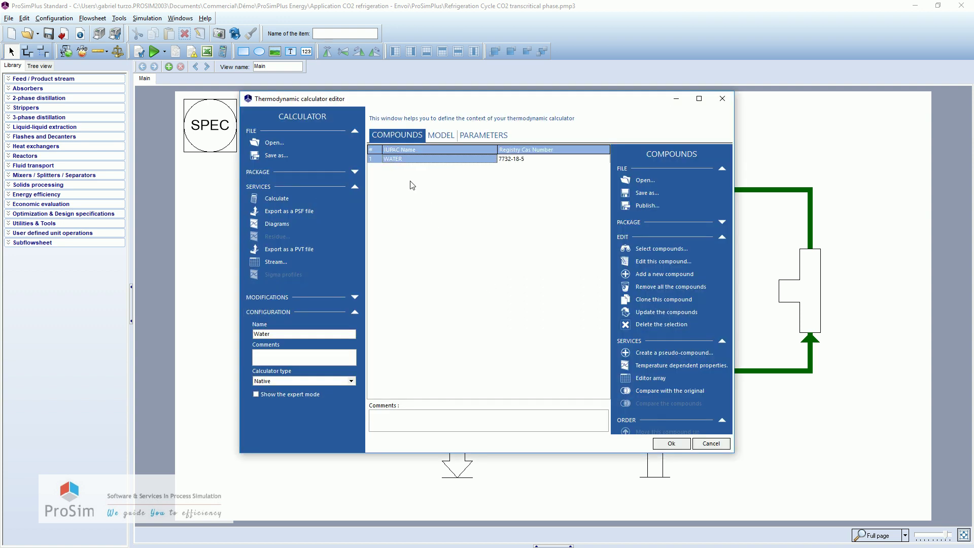
click(438, 137)
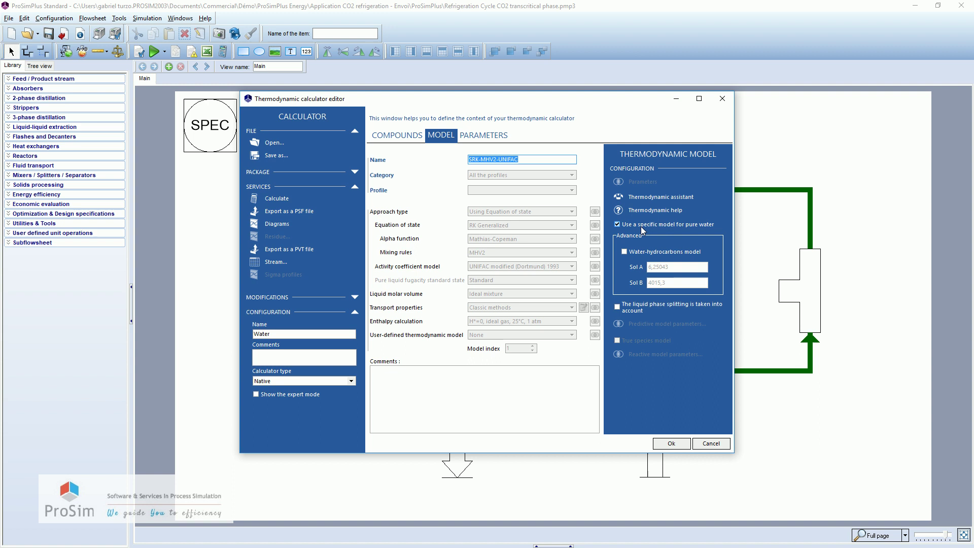
click(711, 444)
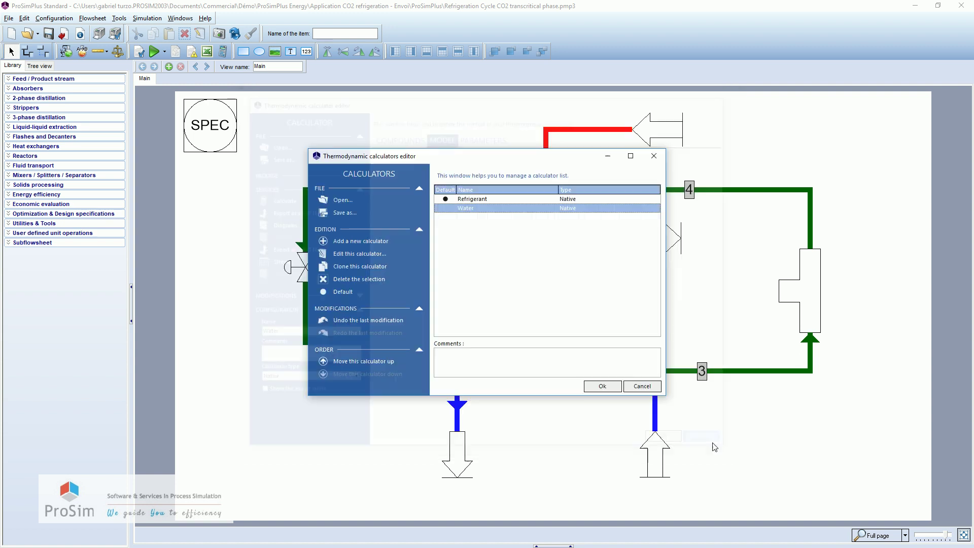
Review the Refrigerant calculator's Soave-Redlich-Kwong CO2 model, then cancel out of the calculators list
click(479, 199)
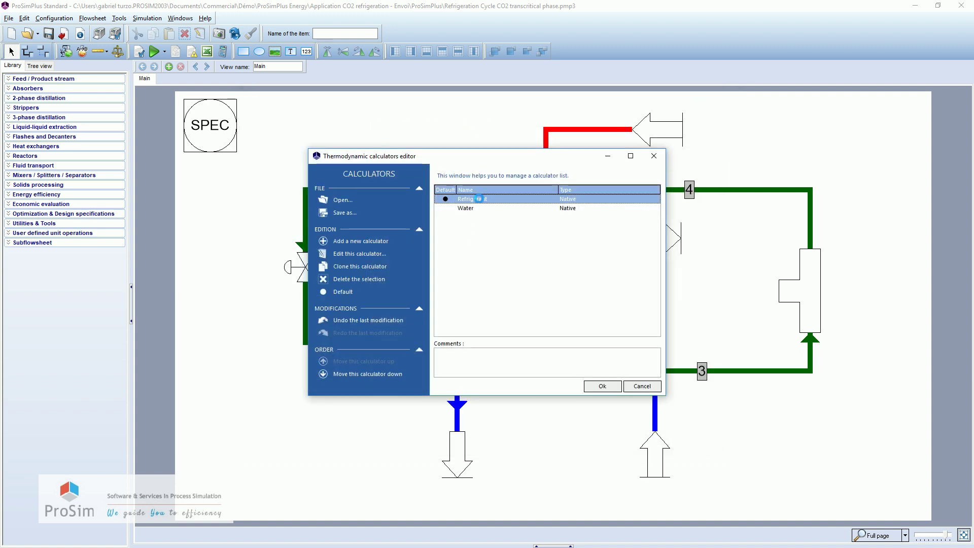
double_click(479, 199)
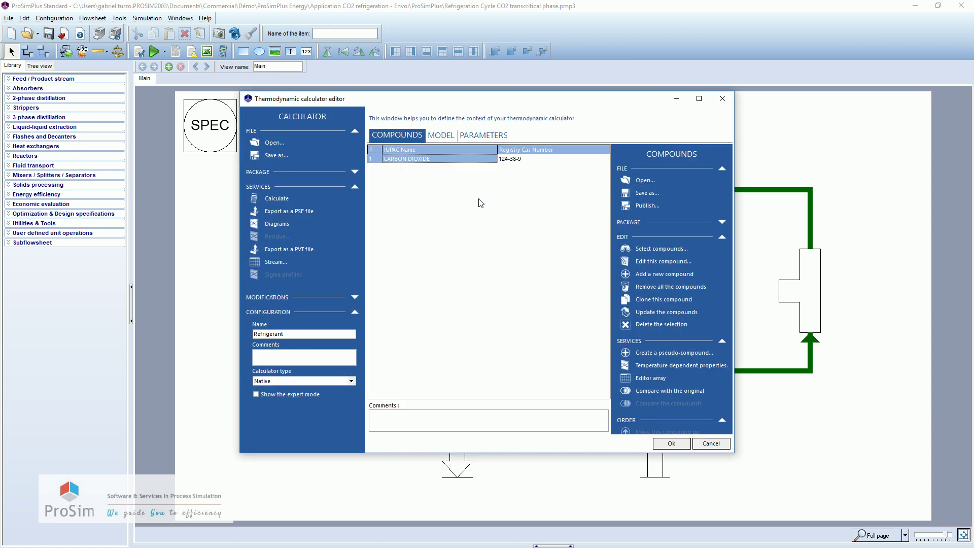
click(441, 136)
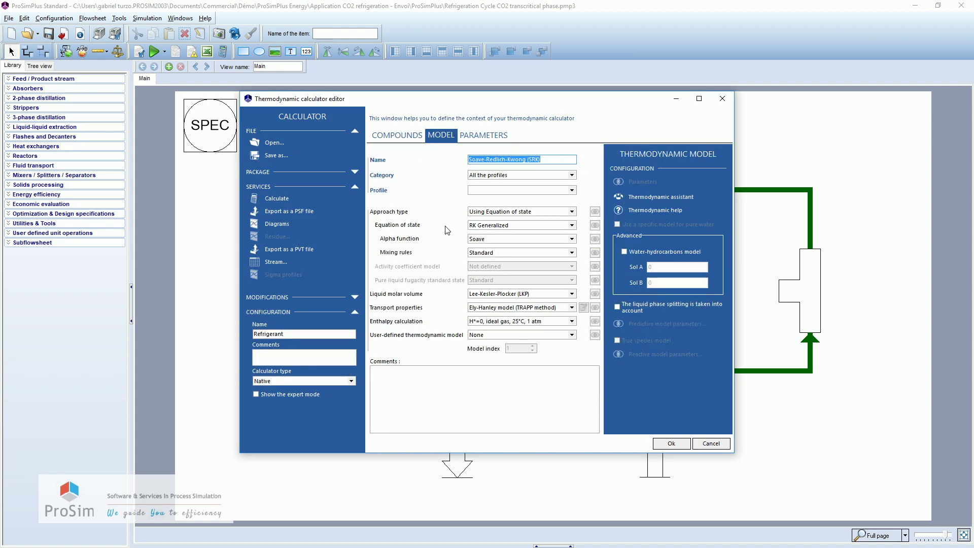
click(702, 439)
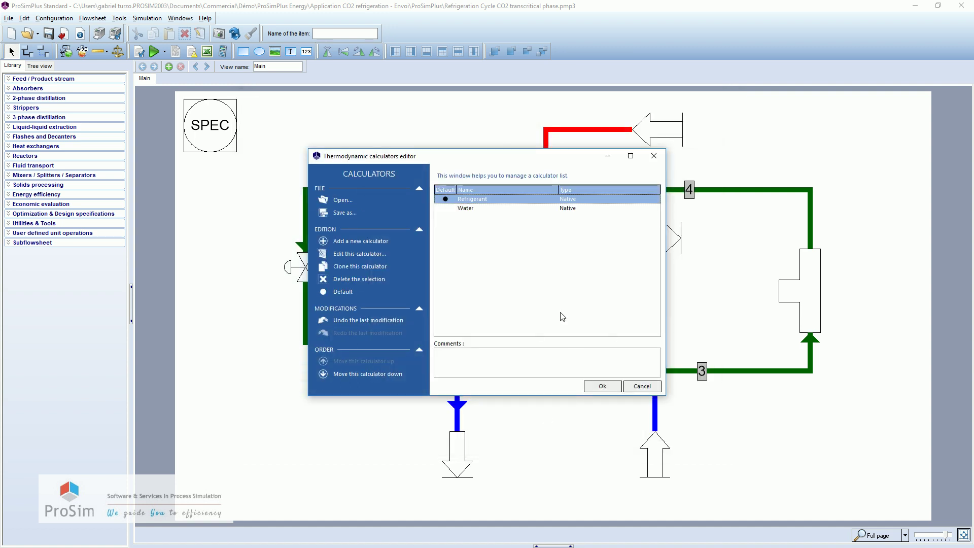
click(641, 386)
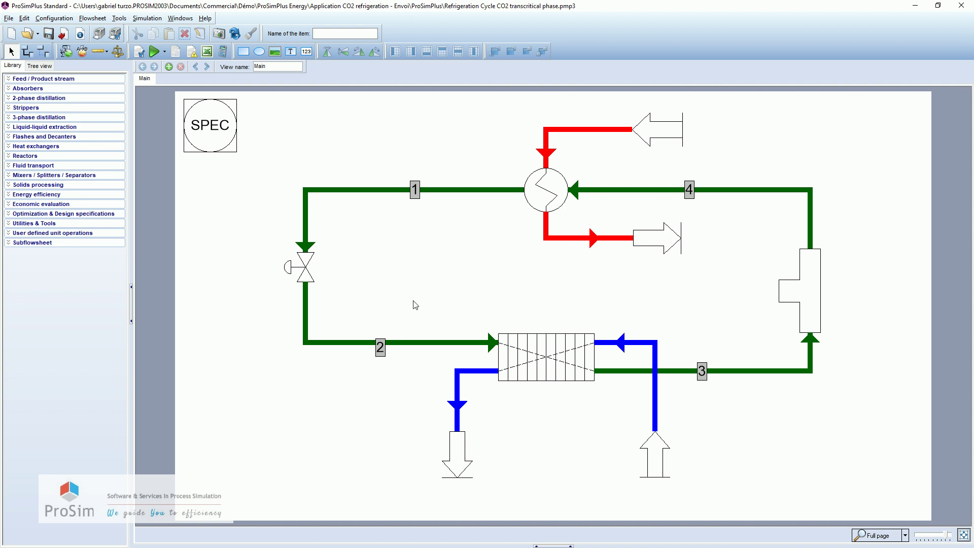
mouse_move(658, 418)
mouse_move(595, 133)
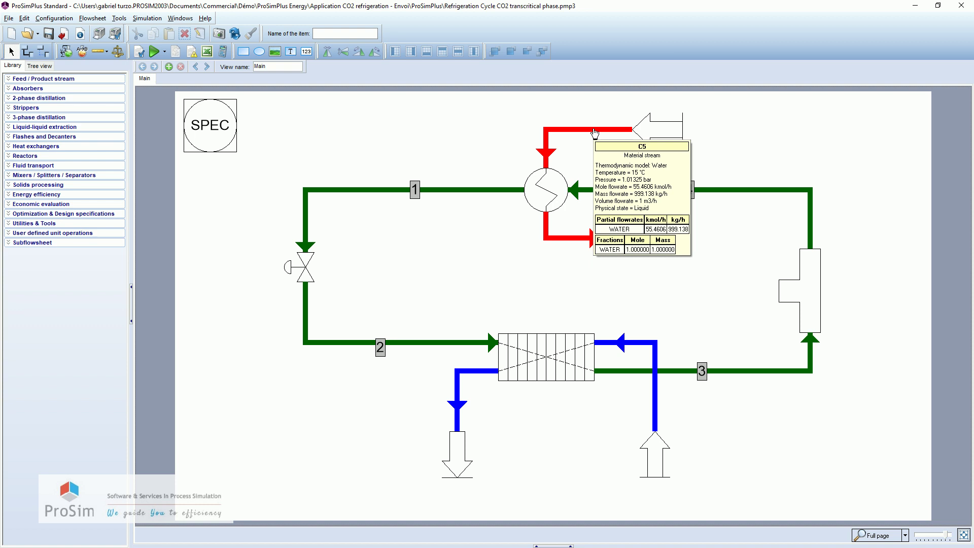
mouse_move(425, 346)
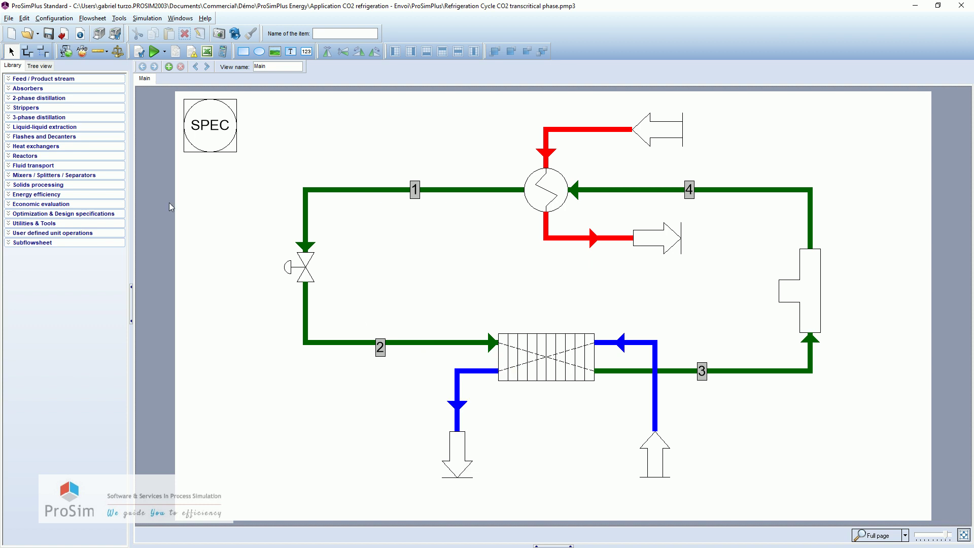
Run the CO2 cycle simulation and dismiss the progress report once it completes
click(154, 51)
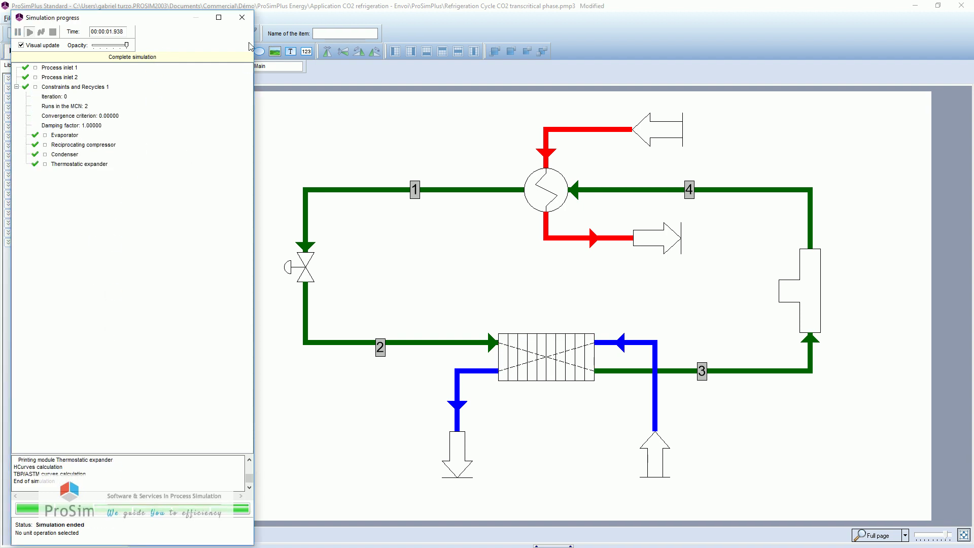
click(242, 19)
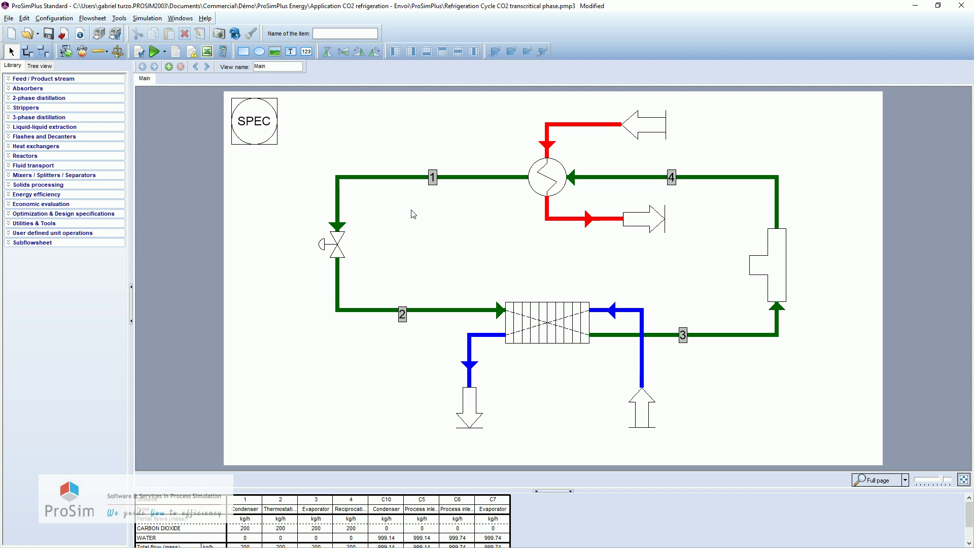
Collapse the results table and read stream values, e.g. stream 2 at -8.80 °C and 27.579 bar
click(552, 491)
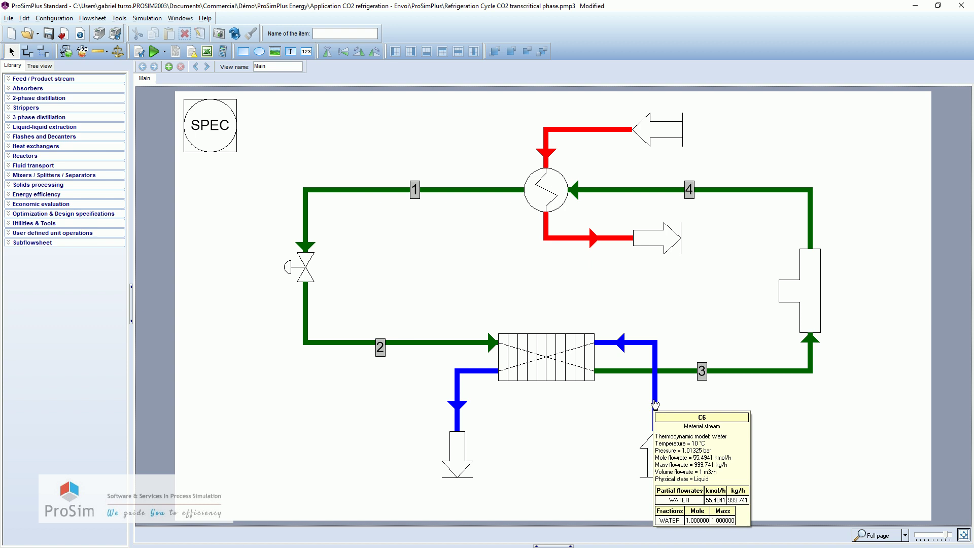
mouse_move(460, 395)
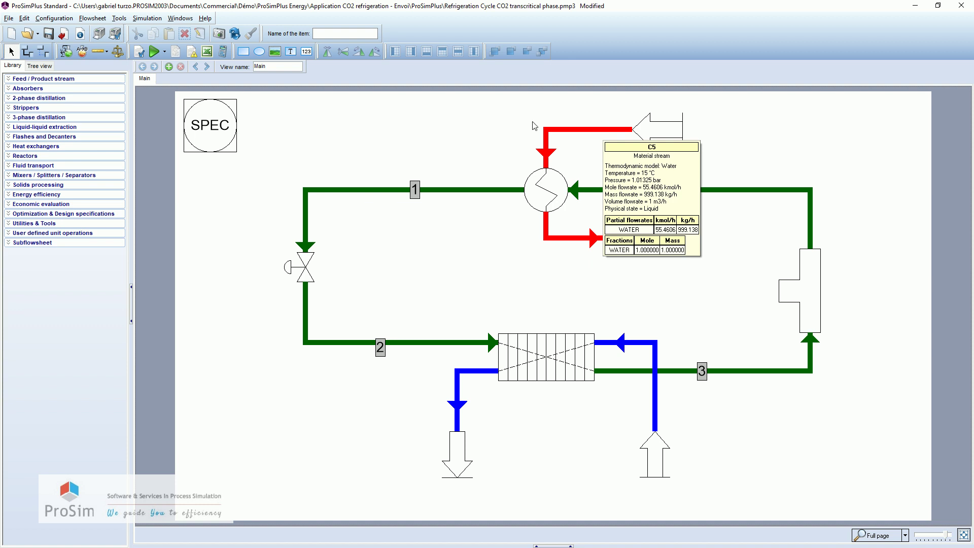
mouse_move(573, 240)
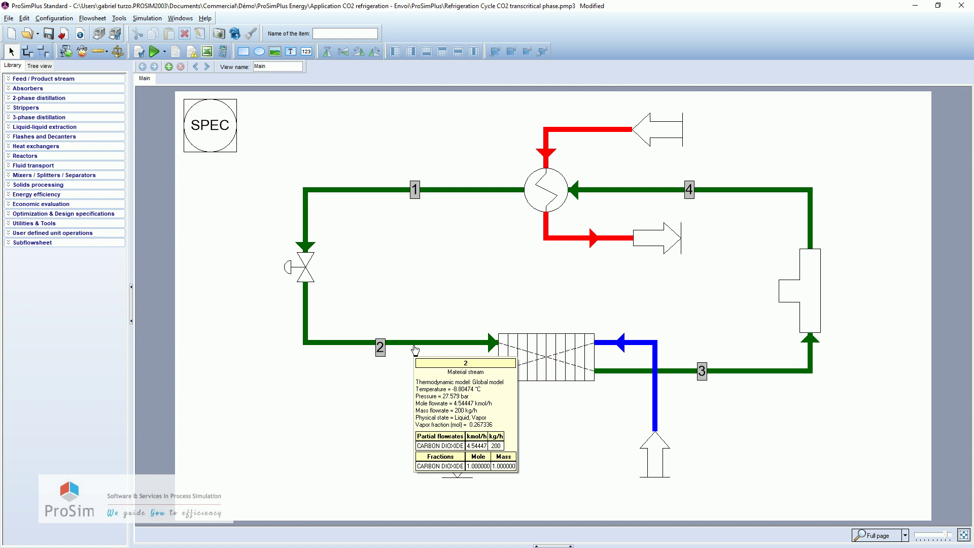
mouse_move(543, 358)
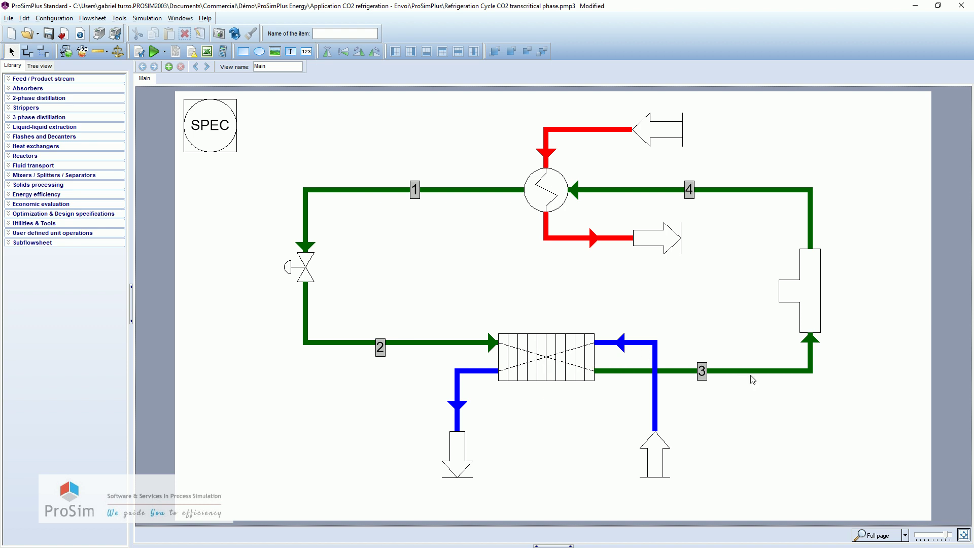
mouse_move(752, 377)
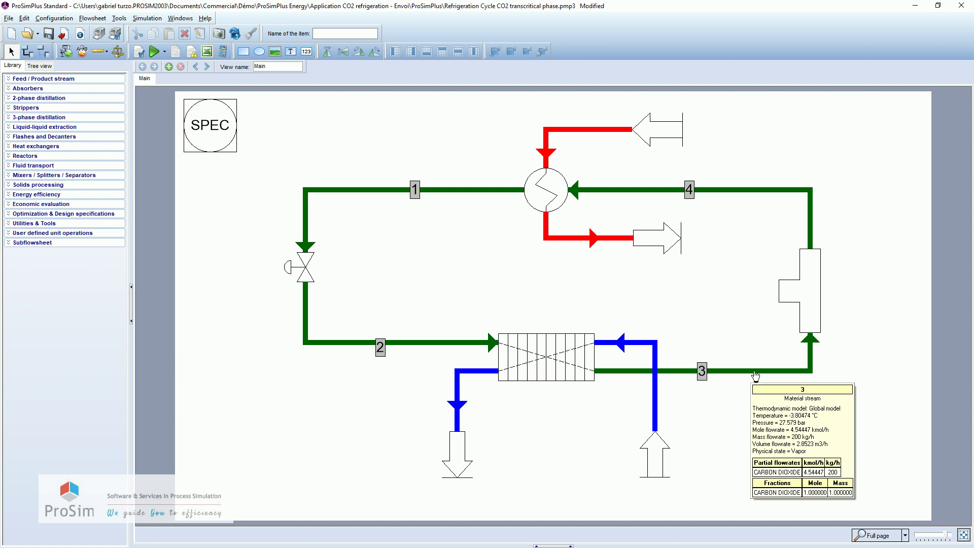
mouse_move(816, 298)
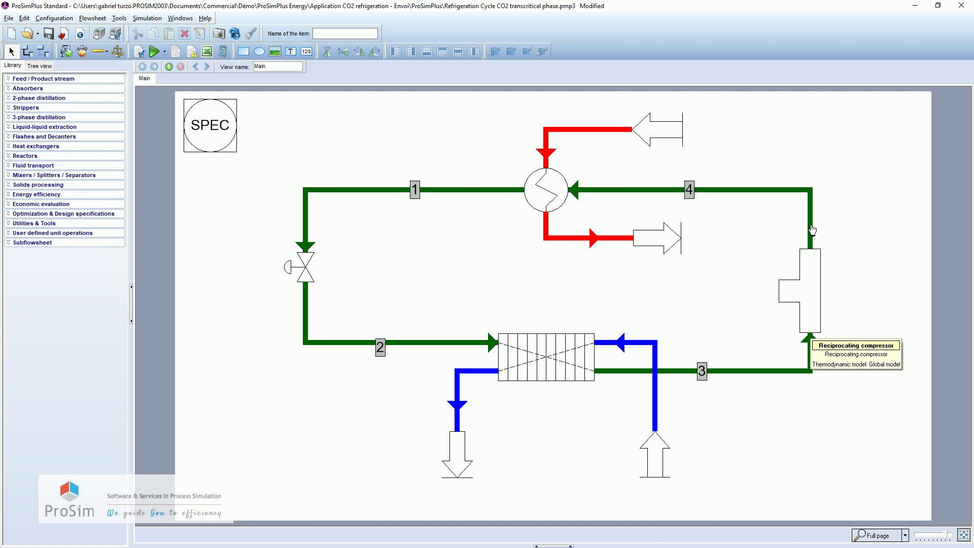
mouse_move(810, 212)
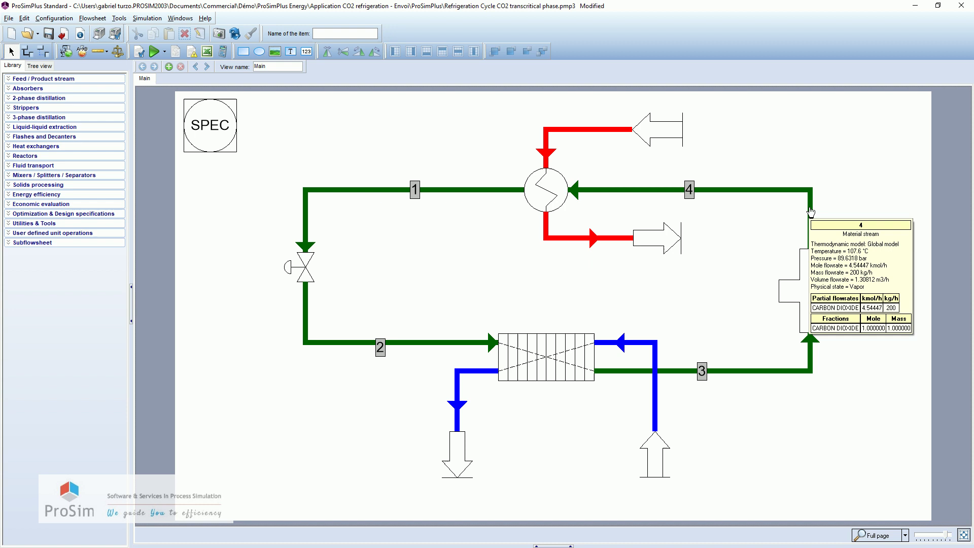
mouse_move(541, 198)
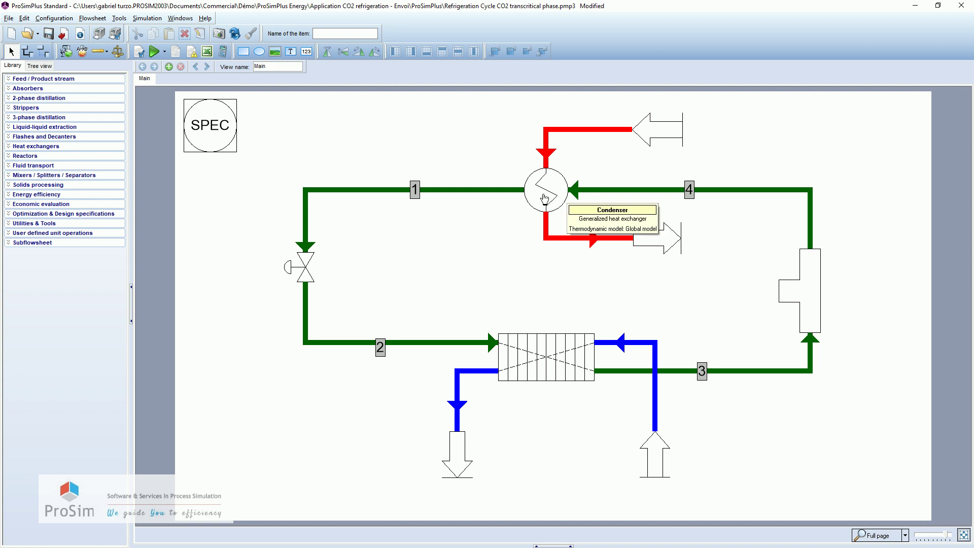
mouse_move(439, 193)
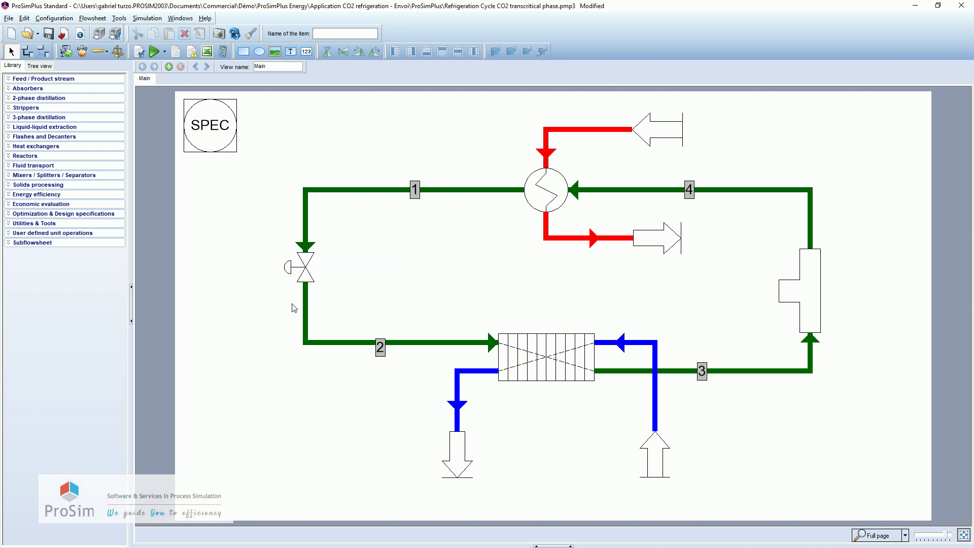
Convert the condenser duty to kW (15.0231 kW) in its report, then cancel
mouse_move(362, 348)
mouse_move(805, 191)
click(548, 196)
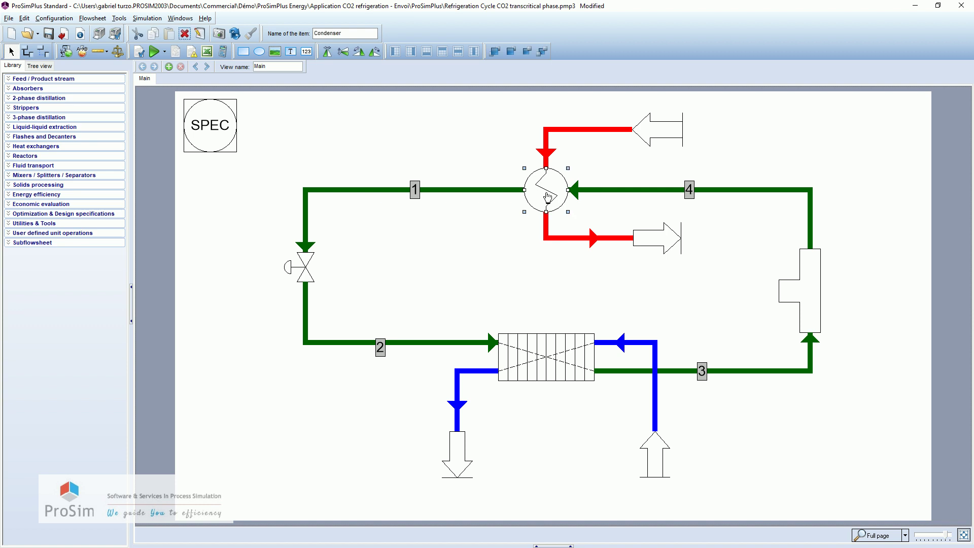
double_click(547, 193)
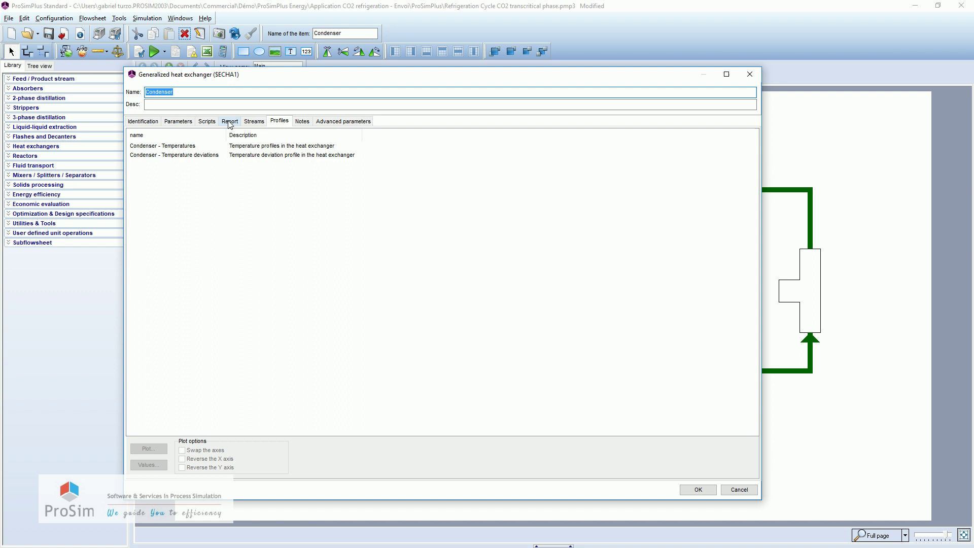
click(230, 121)
scroll(390, 383, down, 3)
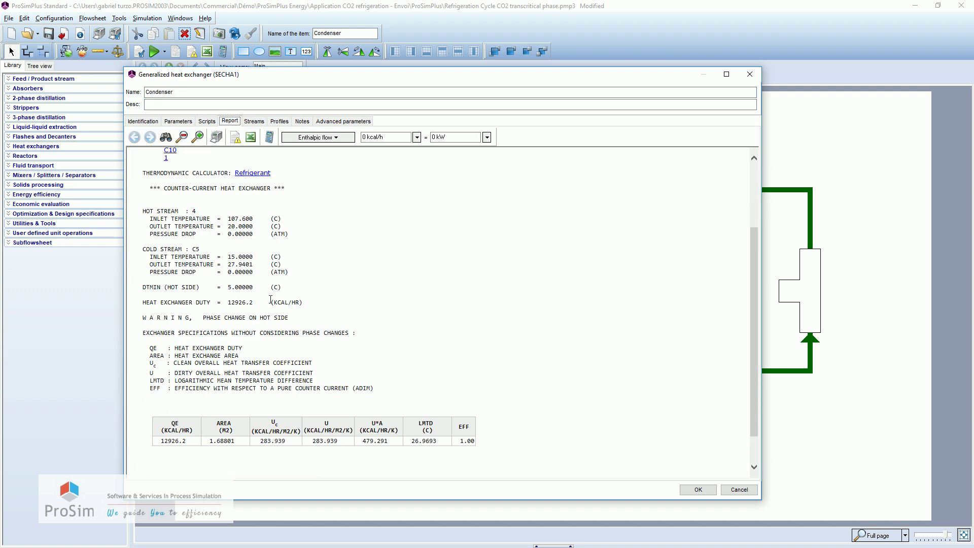
drag(303, 303, 228, 303)
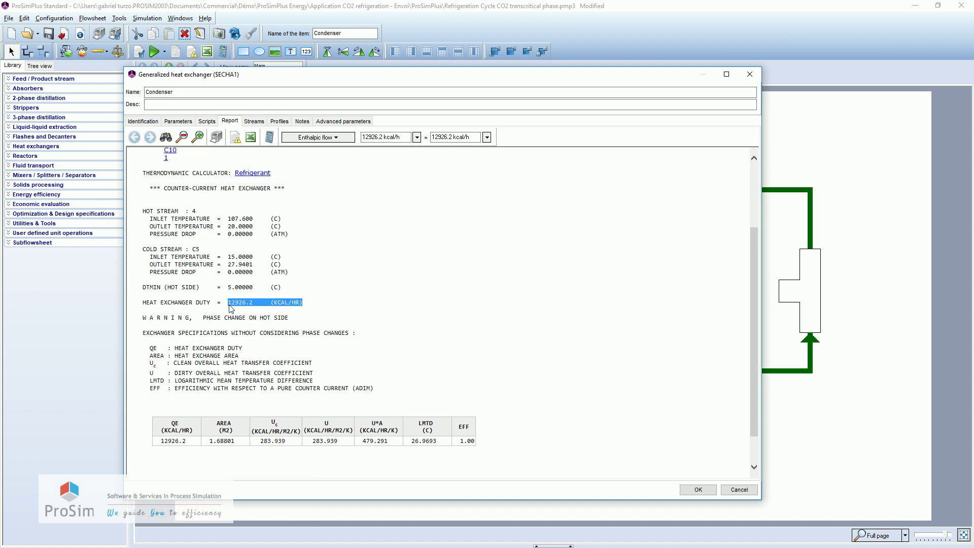
click(488, 137)
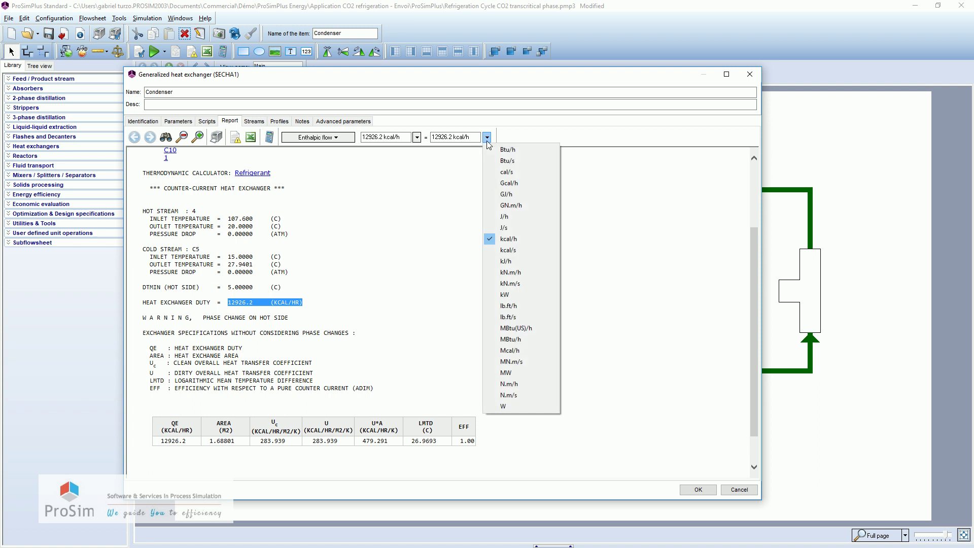
click(509, 295)
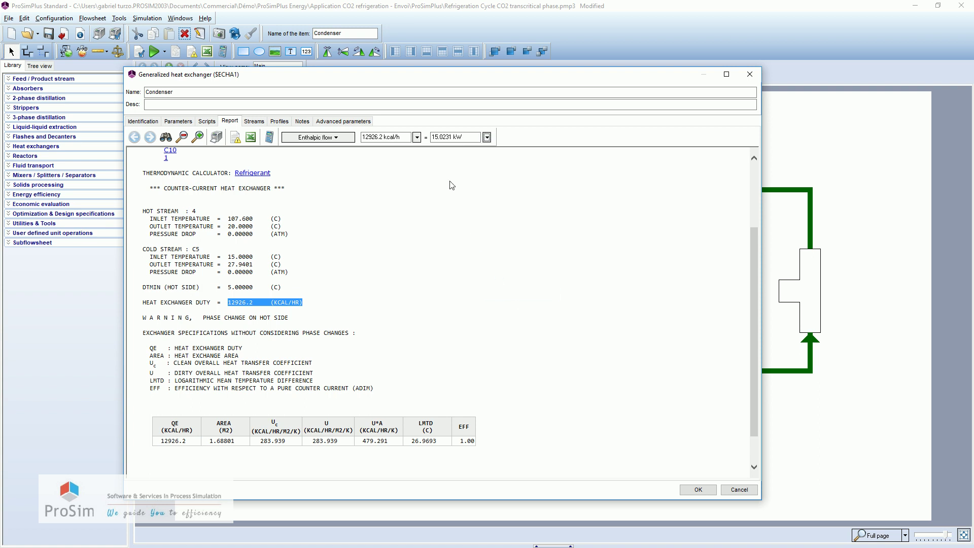
click(748, 490)
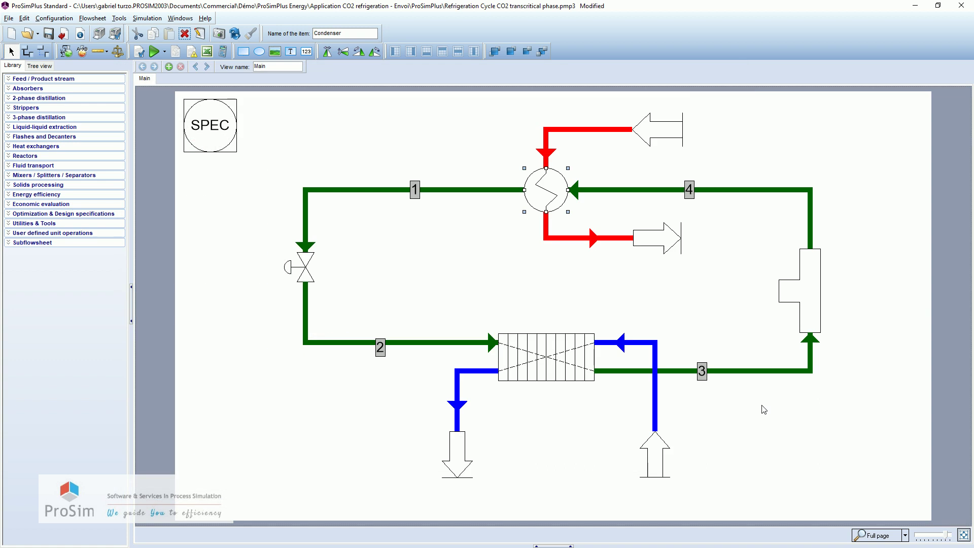
Convert the evaporator duty of 9343.78 kcal/h to 10.8595 kW in its report
click(549, 361)
double_click(547, 356)
click(228, 124)
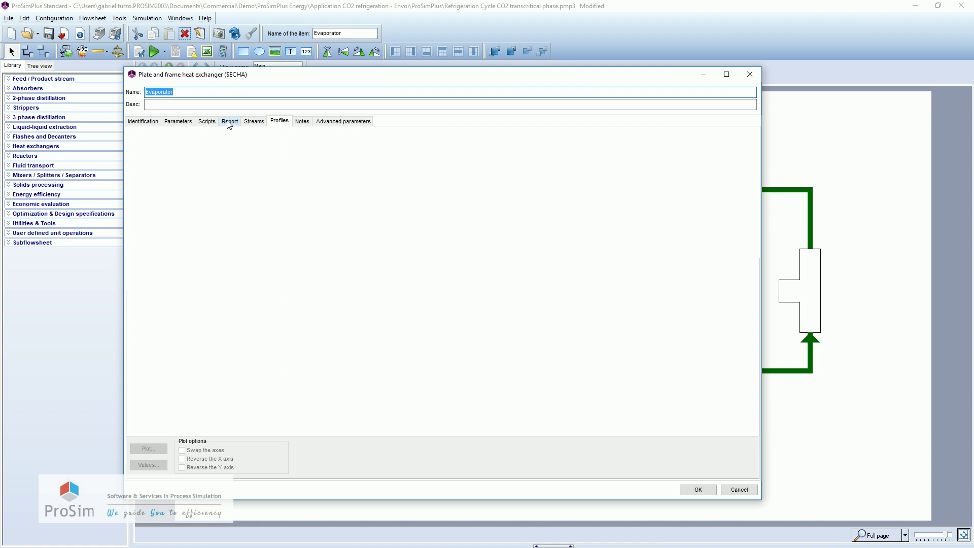
scroll(365, 289, down, 6)
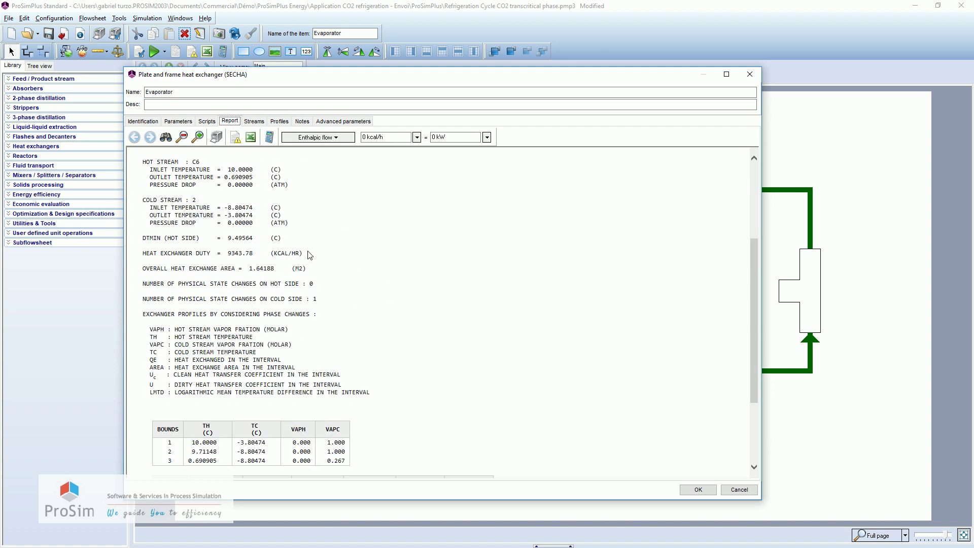
drag(306, 254, 227, 257)
click(487, 137)
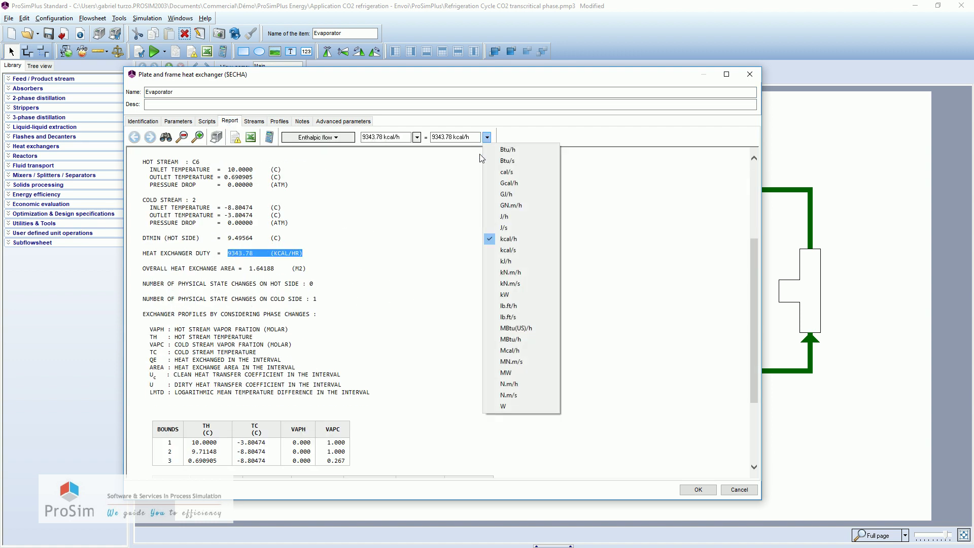
click(512, 295)
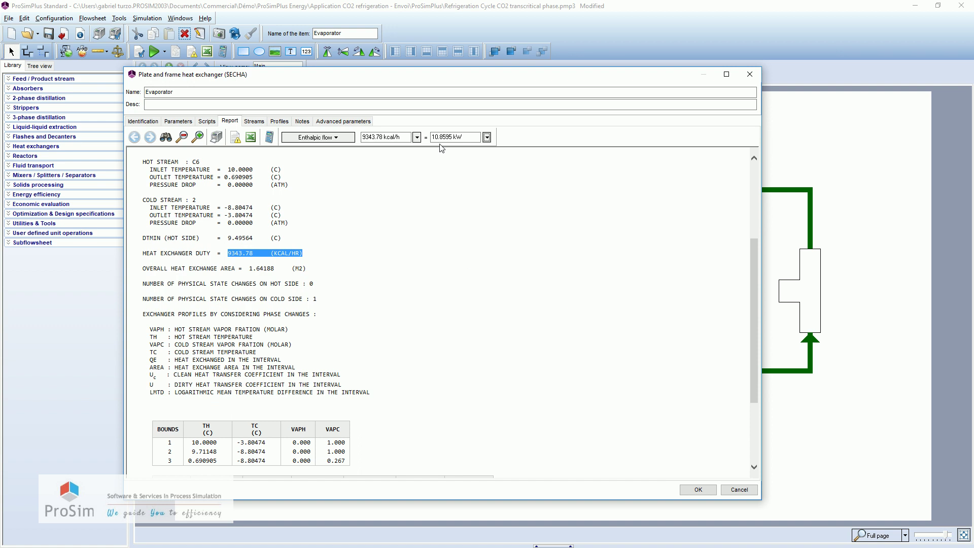
Read the compressor's total power required, 4.16354 kW (3582.4 kcal/h), from its report
click(736, 490)
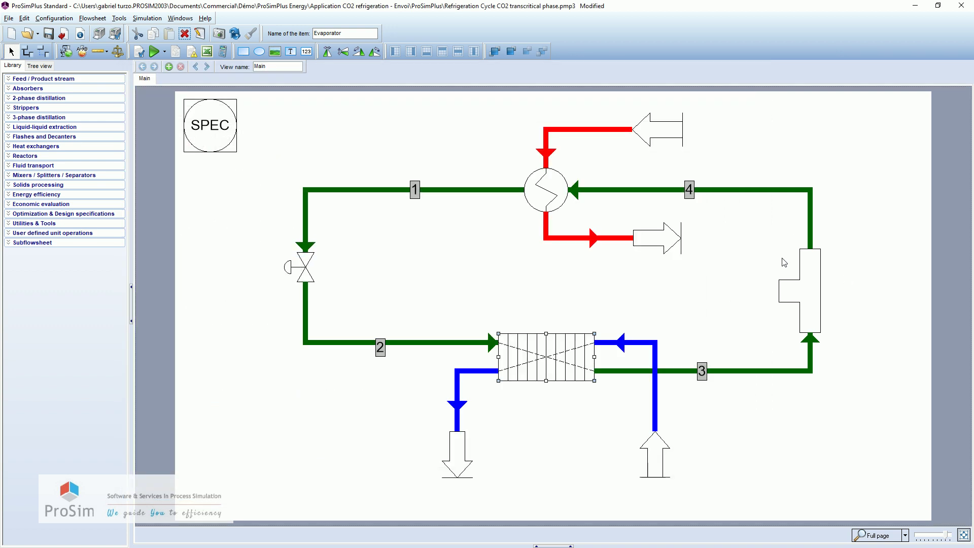
double_click(800, 290)
click(381, 141)
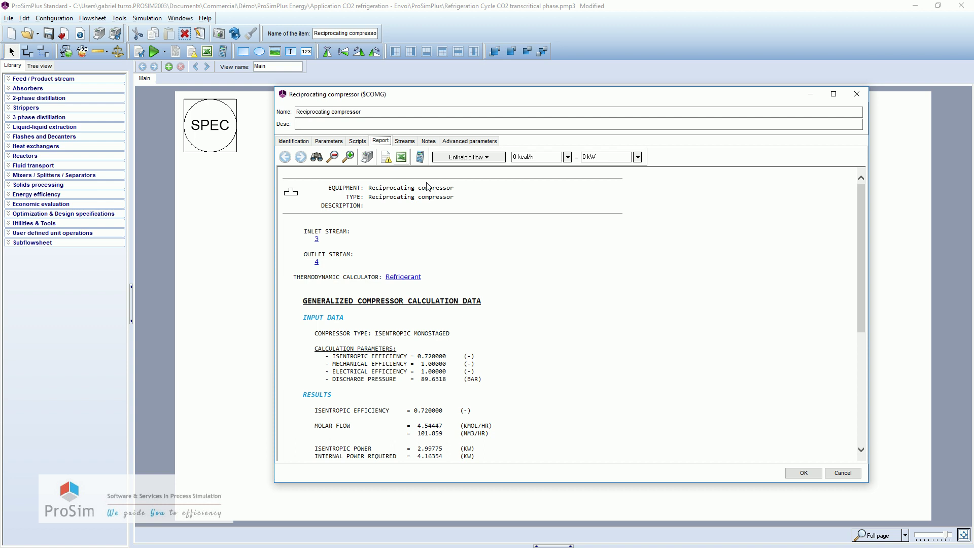
scroll(426, 186, down, 5)
drag(476, 339, 421, 345)
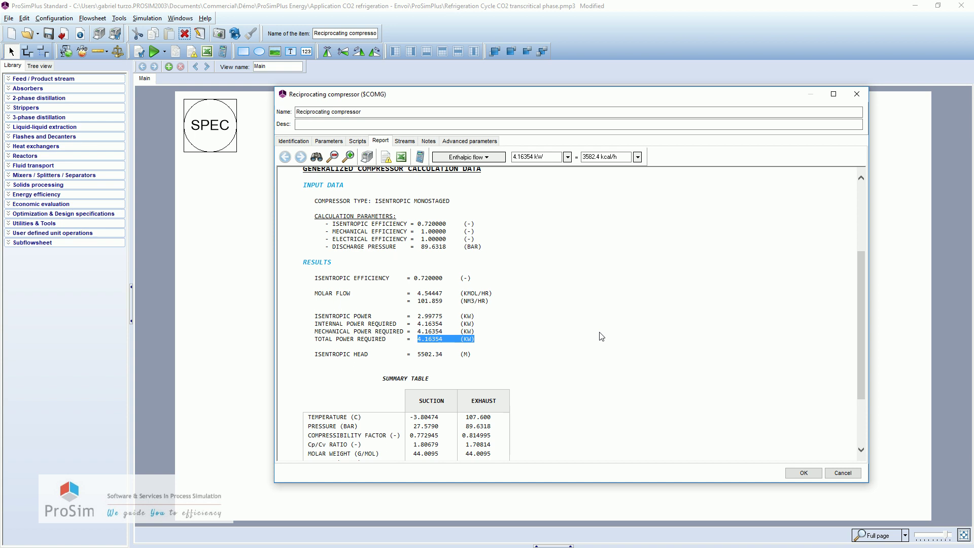
click(844, 474)
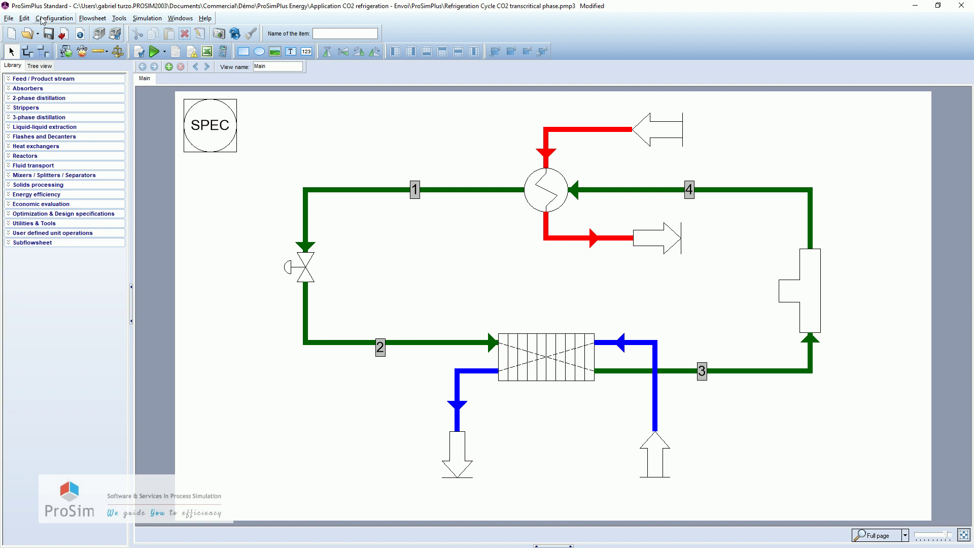
Open the recent Hill Phoenix project without saving the simple cycle, and hide the stream table
click(38, 34)
click(60, 47)
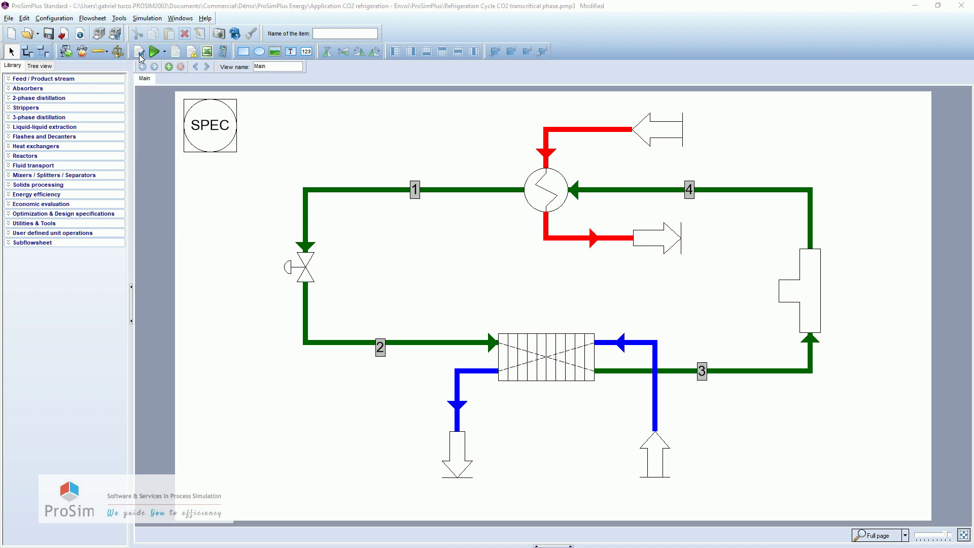
click(505, 312)
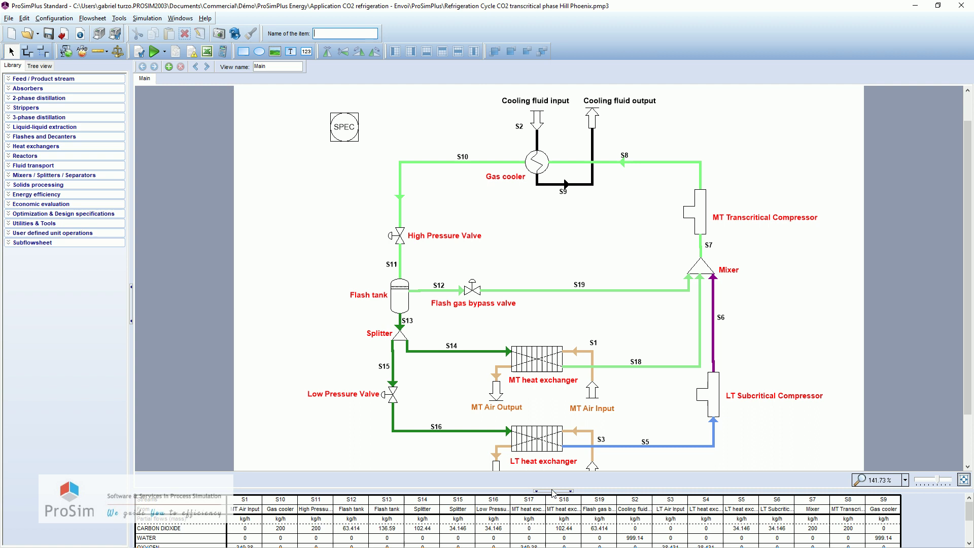
click(553, 491)
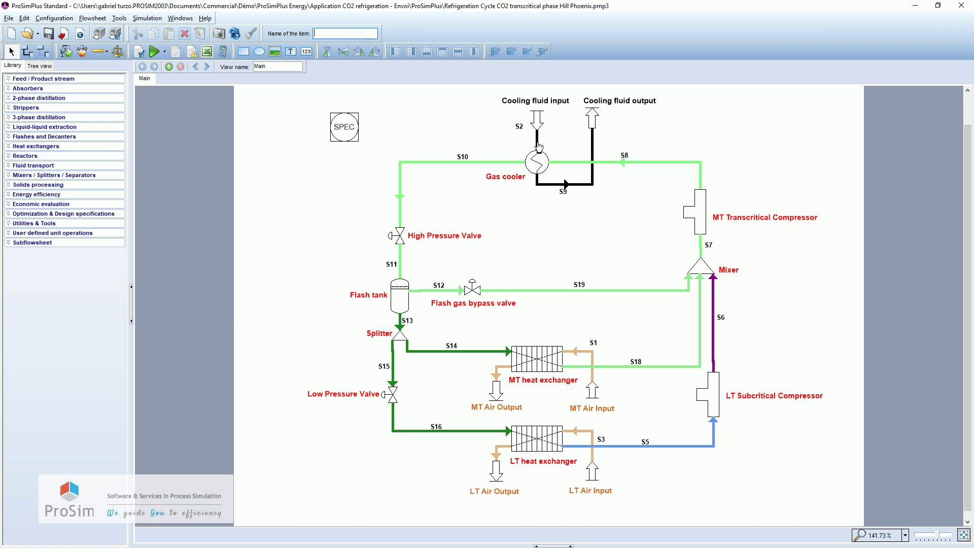
Inspect flash-gas stream S12: 63.4145 kg/h vapour at 42.3818 bar
mouse_move(539, 141)
double_click(399, 197)
mouse_move(400, 201)
Read the info cards of the Hill Phoenix streams and units, including the mixer feeding the MT compressor
mouse_move(401, 265)
mouse_move(443, 294)
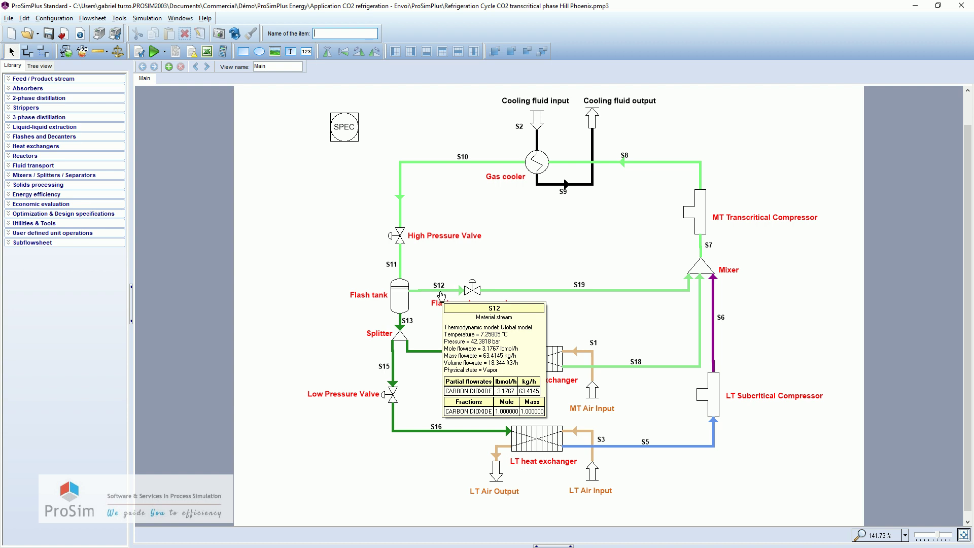
mouse_move(405, 300)
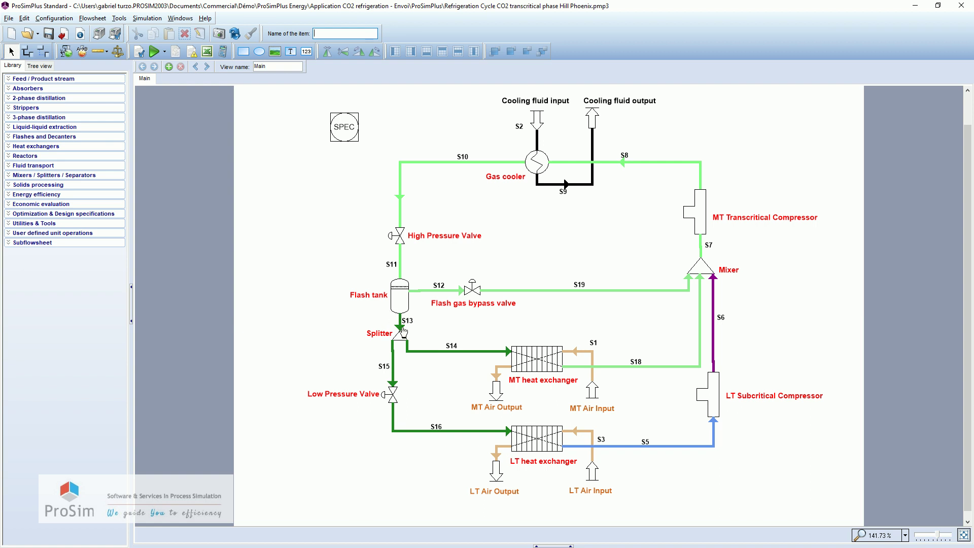
mouse_move(412, 351)
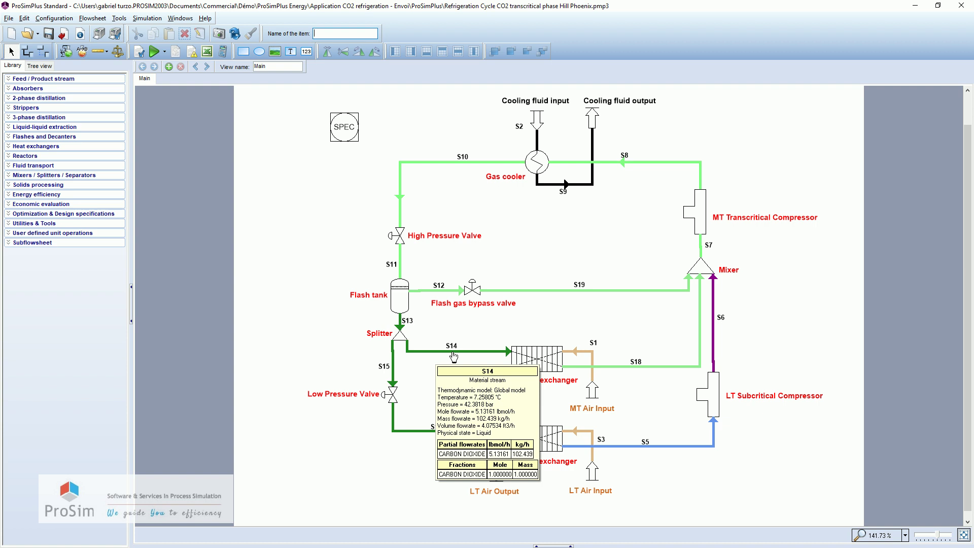
mouse_move(524, 357)
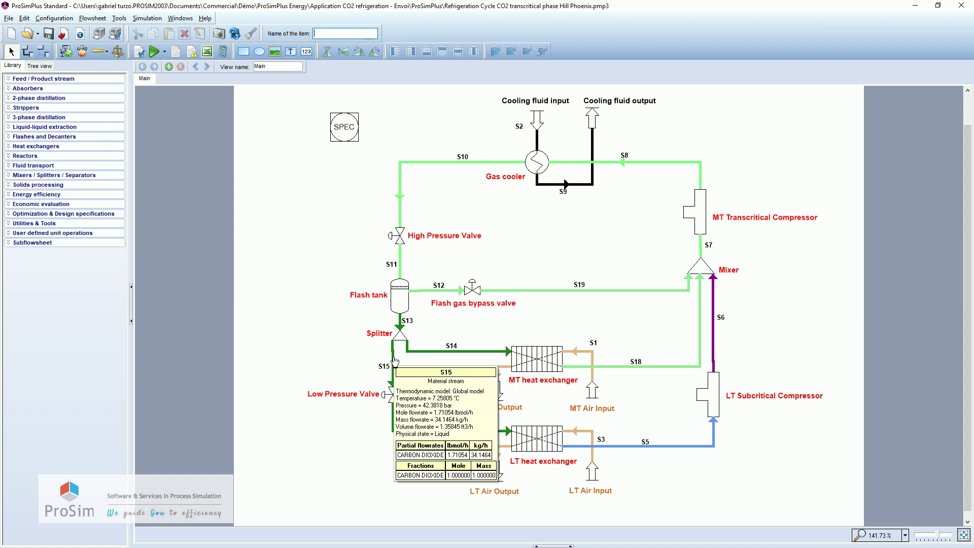
mouse_move(393, 397)
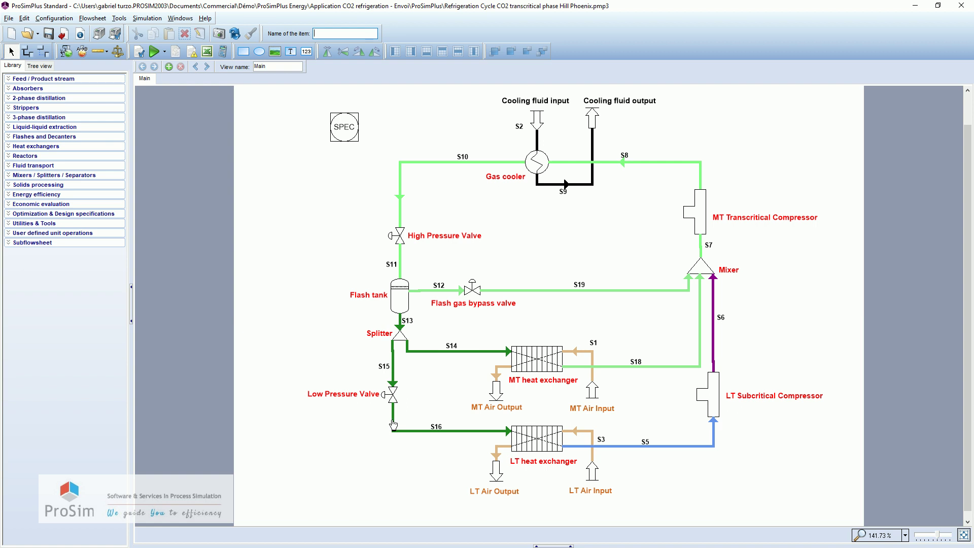
mouse_move(394, 424)
mouse_move(628, 370)
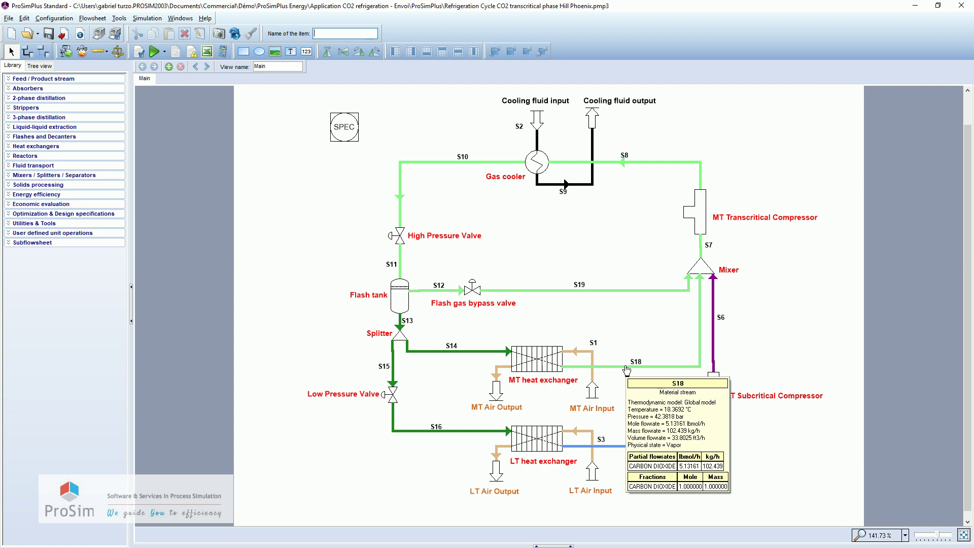
mouse_move(629, 449)
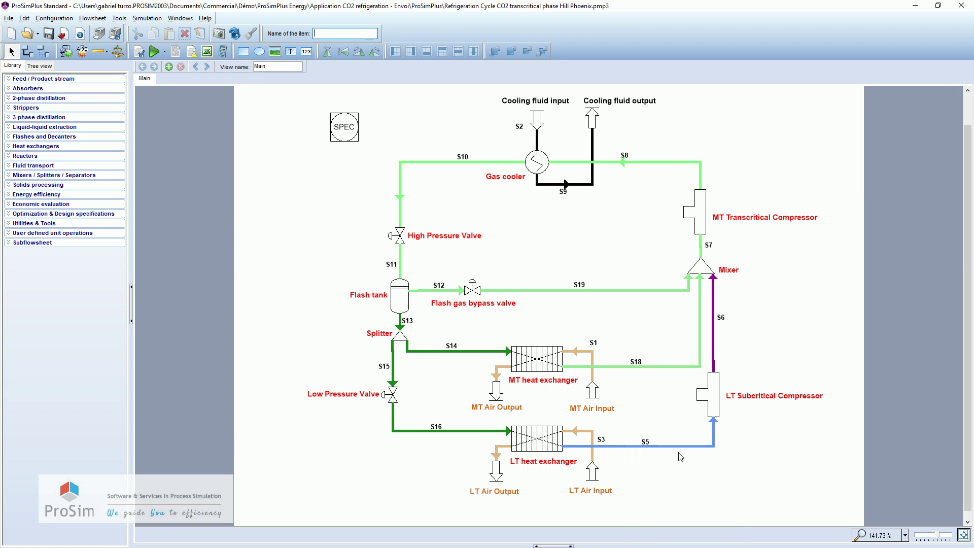
mouse_move(701, 449)
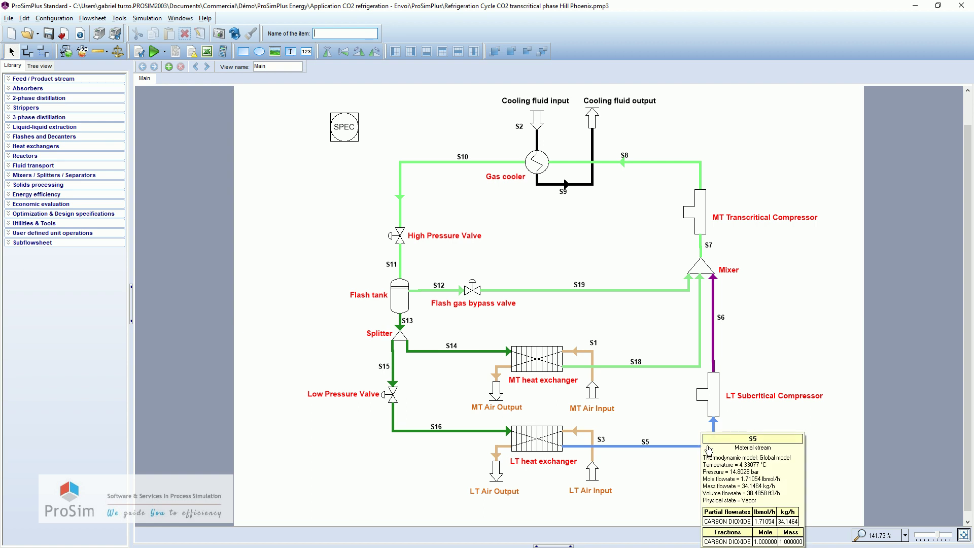
mouse_move(714, 394)
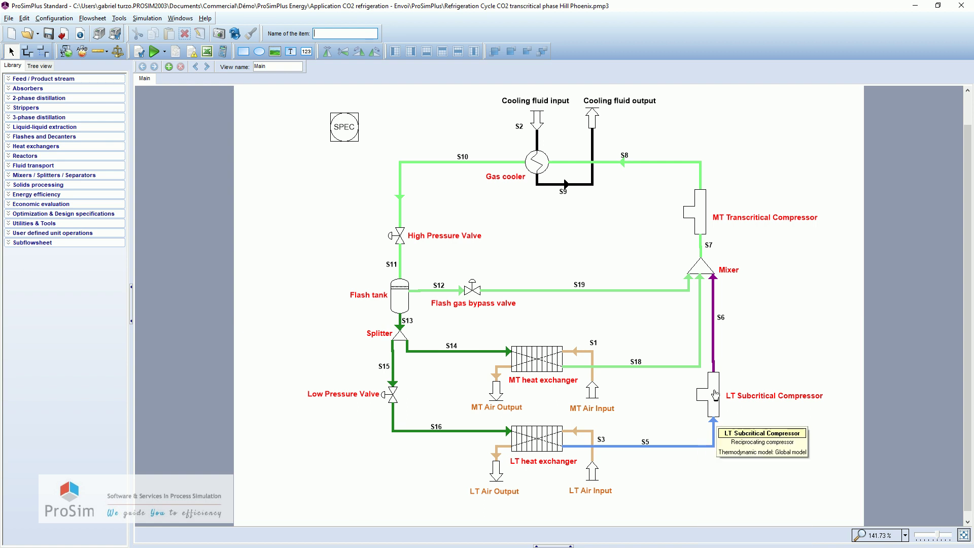
mouse_move(714, 364)
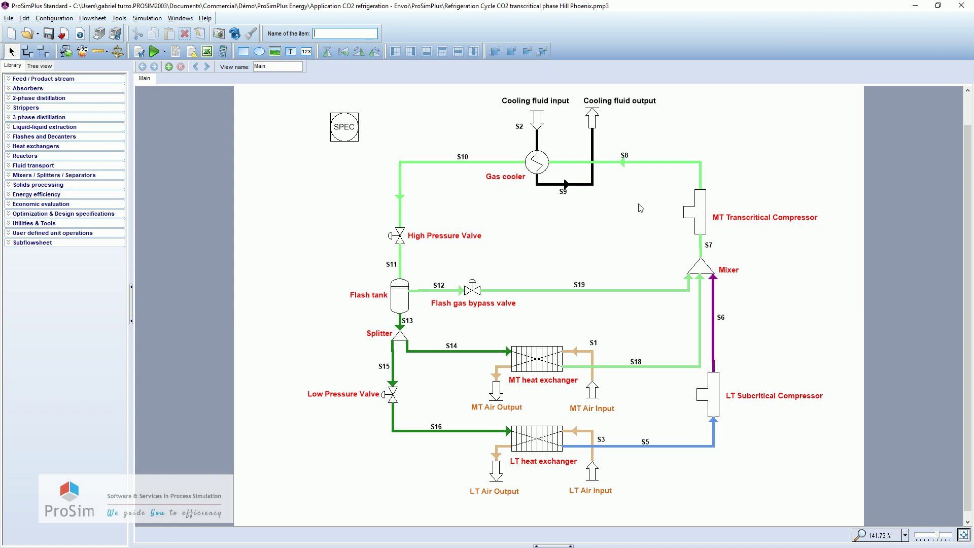
mouse_move(702, 174)
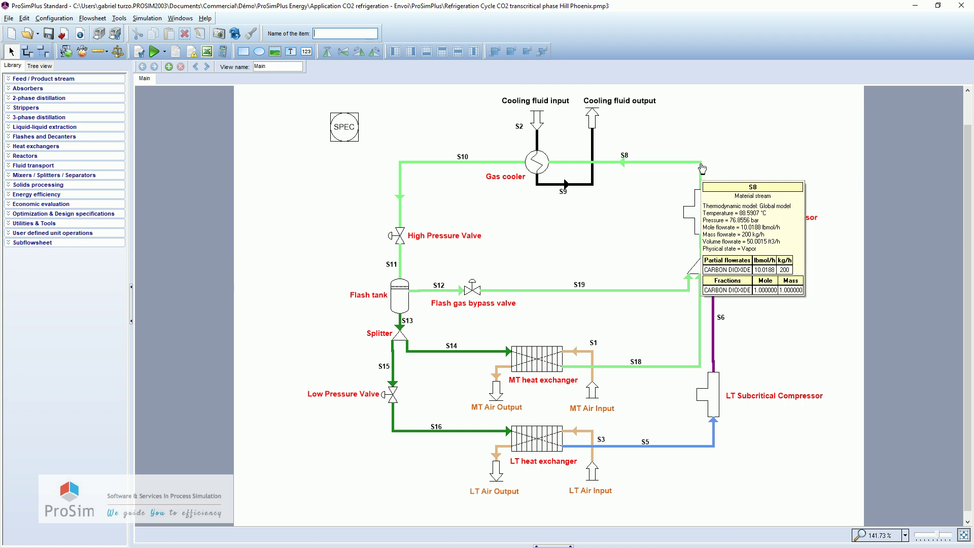
mouse_move(539, 164)
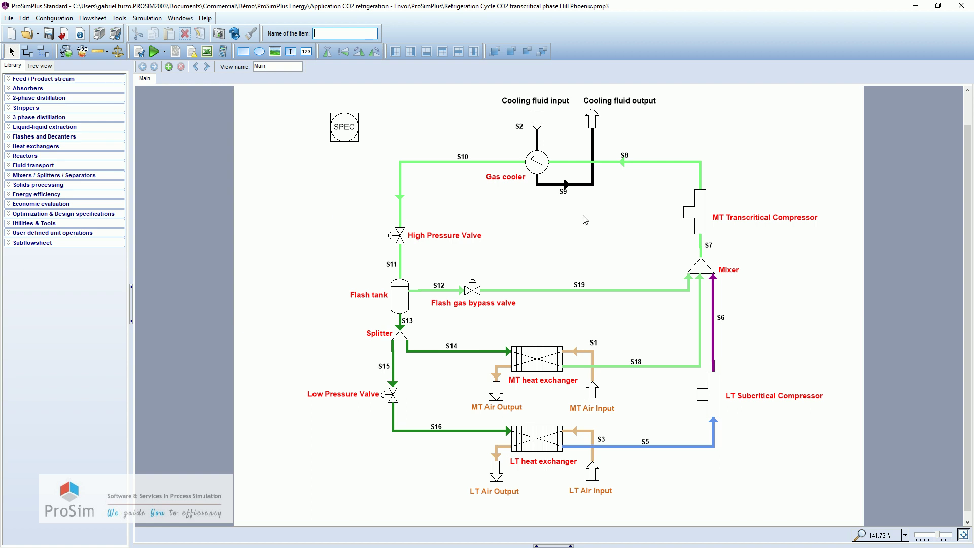
Run the Hill Phoenix simulation to convergence, close the progress window, and hide the results table
click(153, 51)
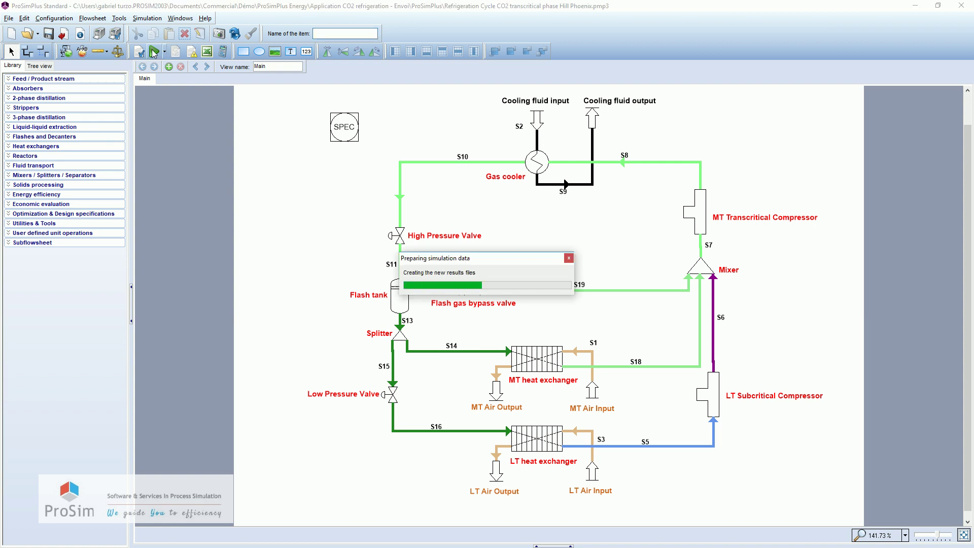
click(154, 51)
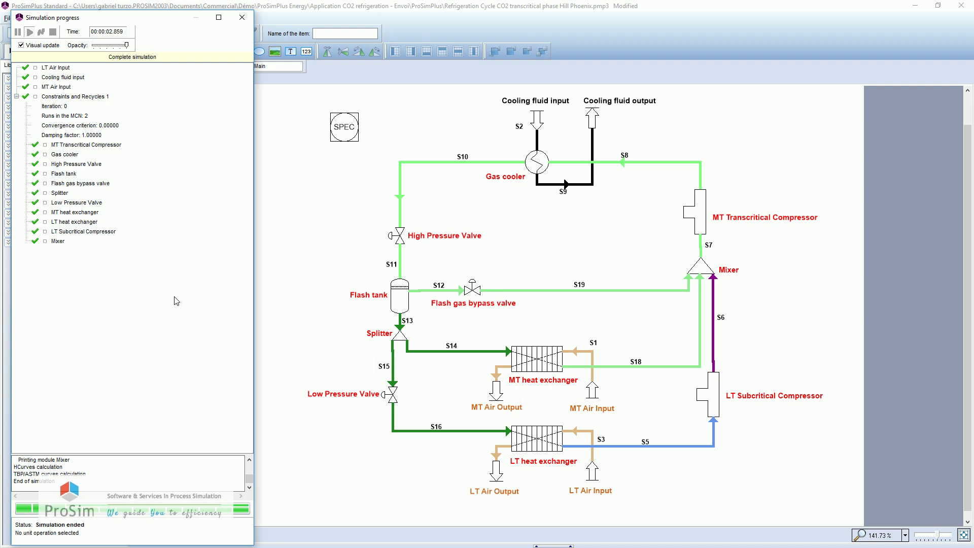
click(242, 18)
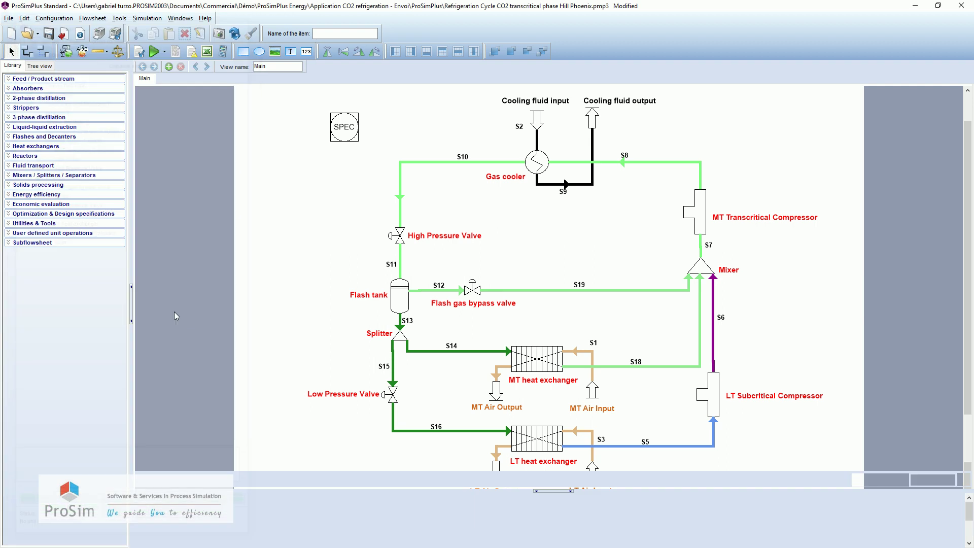
click(553, 491)
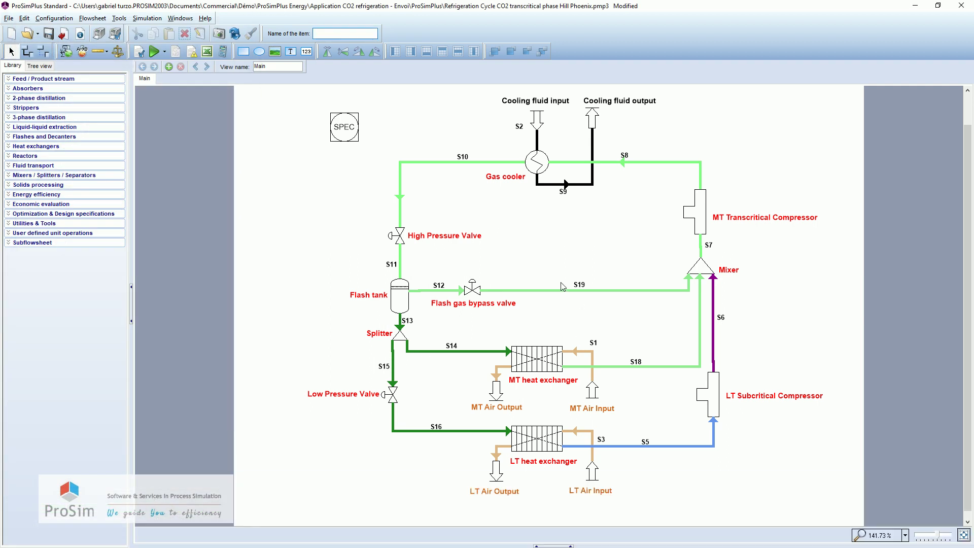
Convert the gas cooler duty of 10245.4 kcal/h to 11.9074 kW in its report, then cancel
click(536, 163)
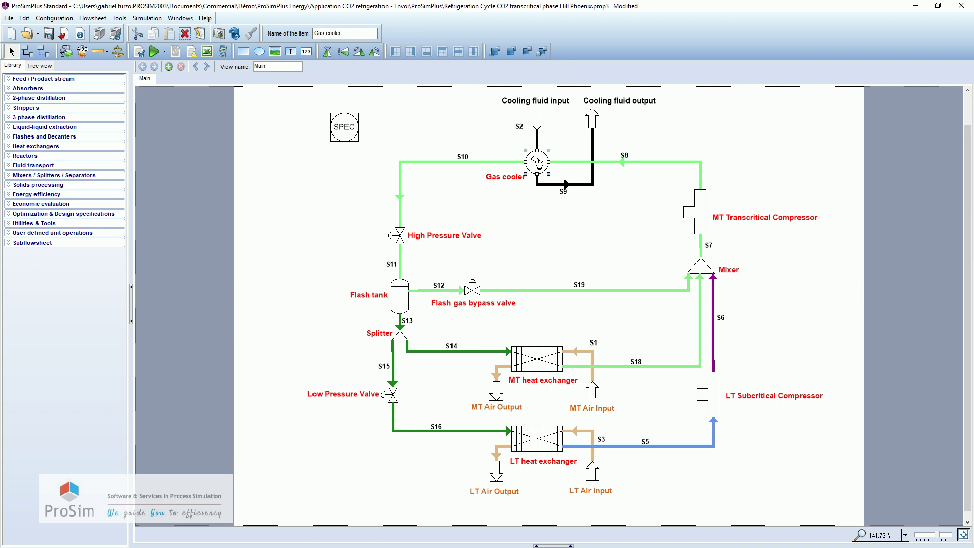
double_click(536, 163)
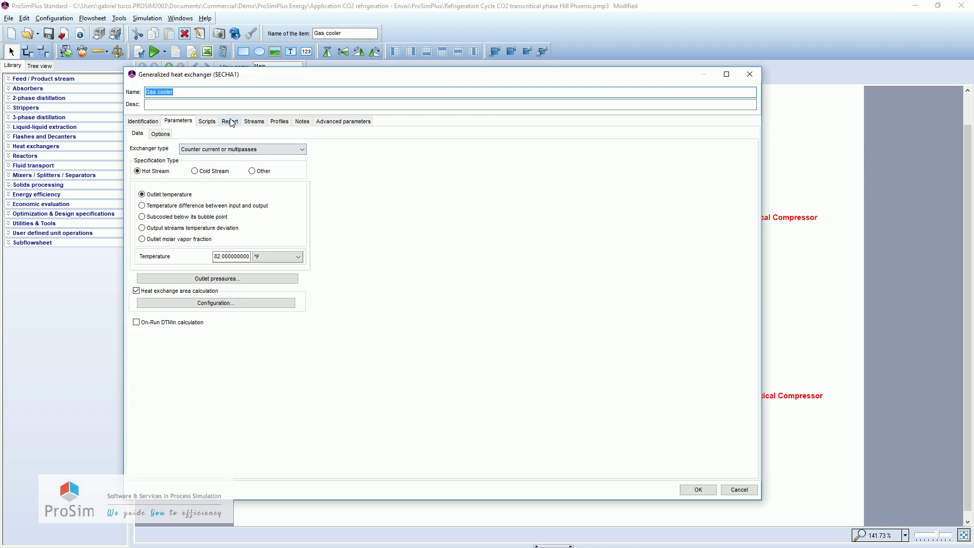
click(230, 121)
scroll(424, 325, down, 6)
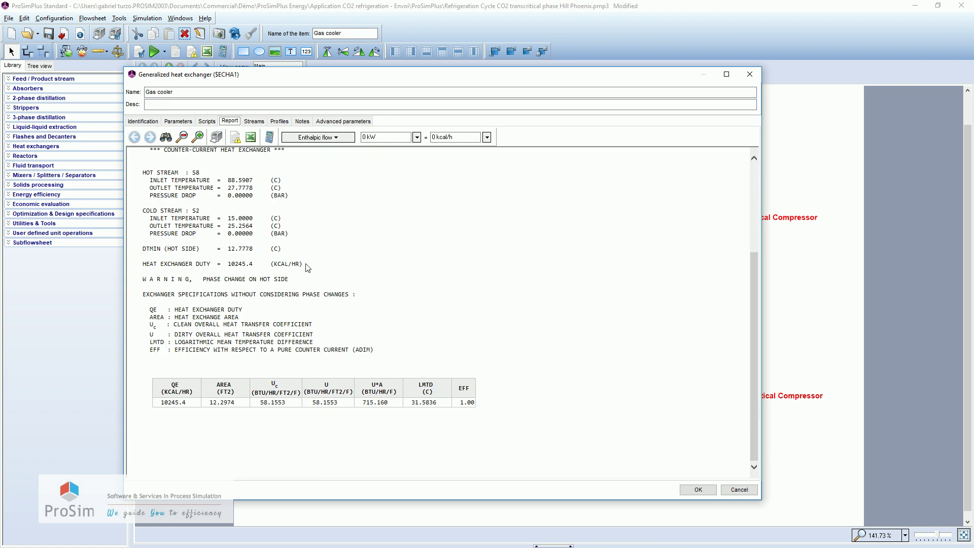
drag(304, 265, 229, 265)
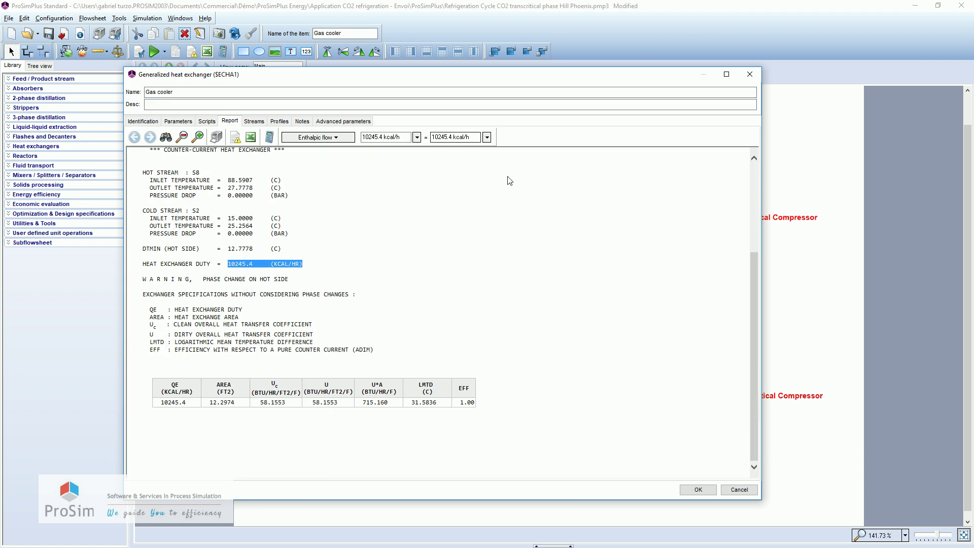
click(487, 137)
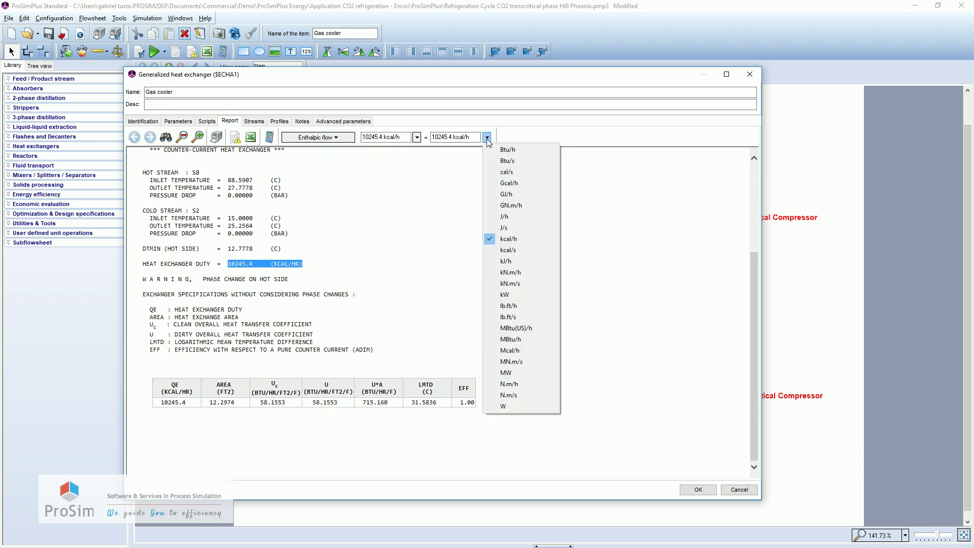
click(504, 294)
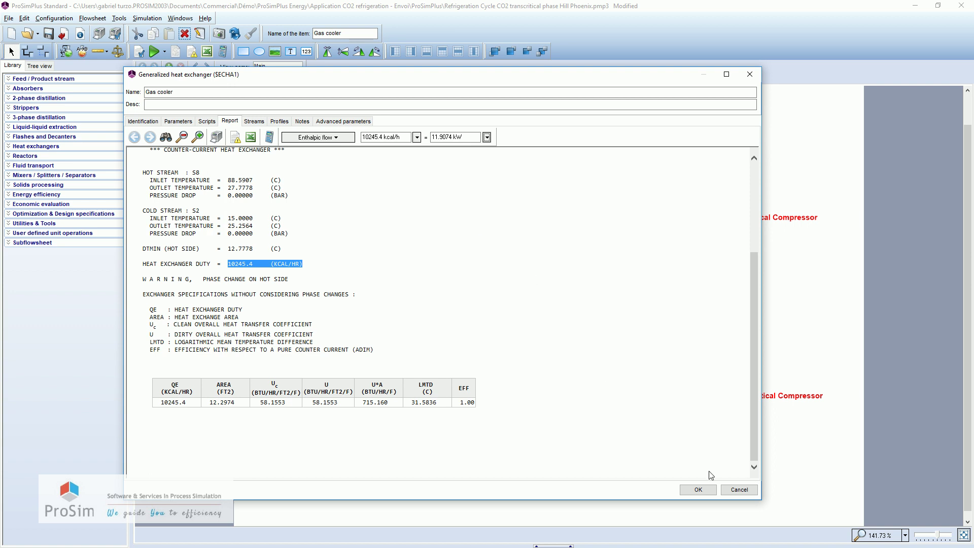
click(739, 490)
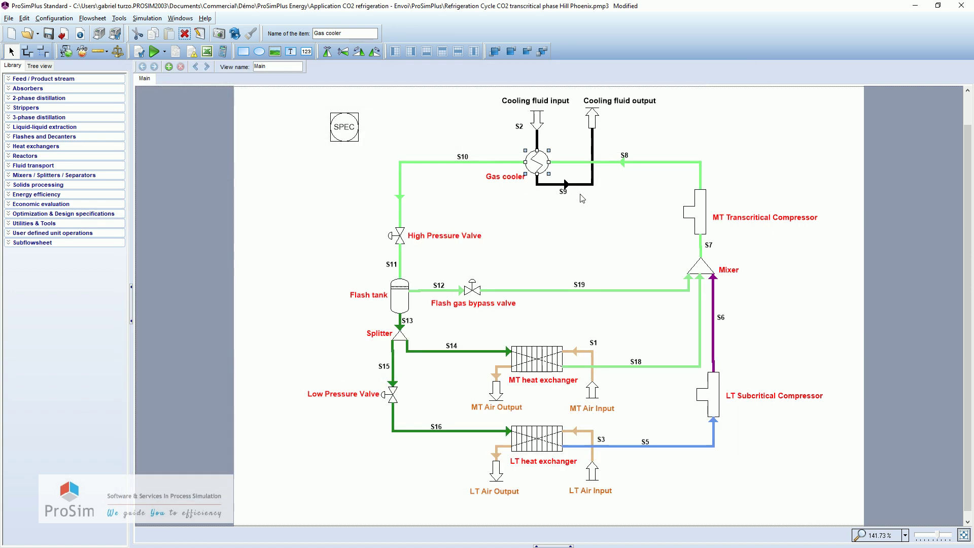
Convert the MT heat exchanger duty to 6.35339 kW in its report, then close it
double_click(532, 359)
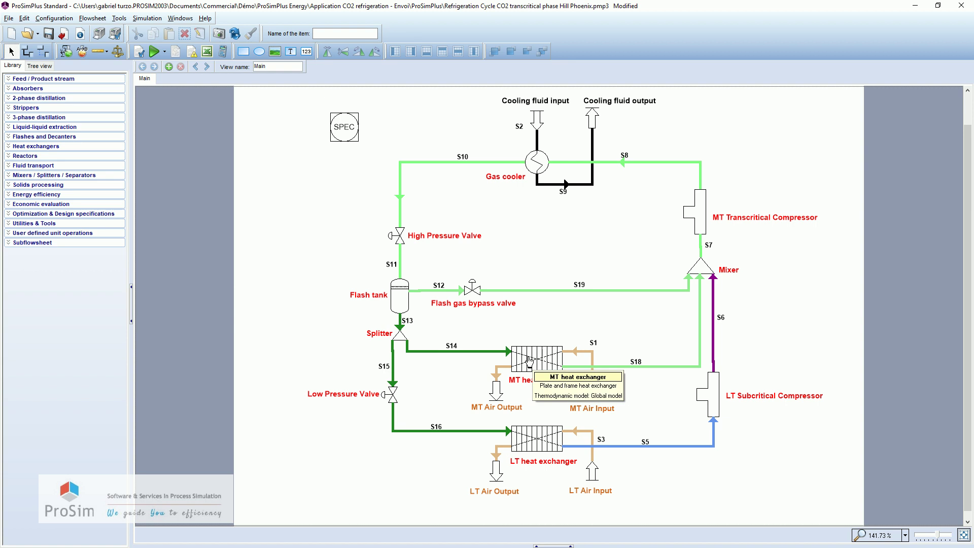
click(530, 360)
double_click(529, 359)
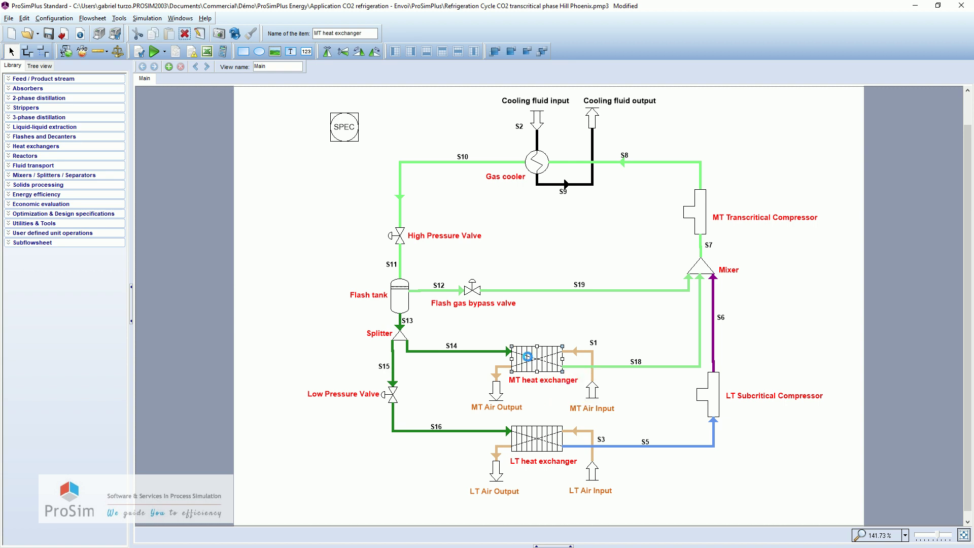
click(229, 121)
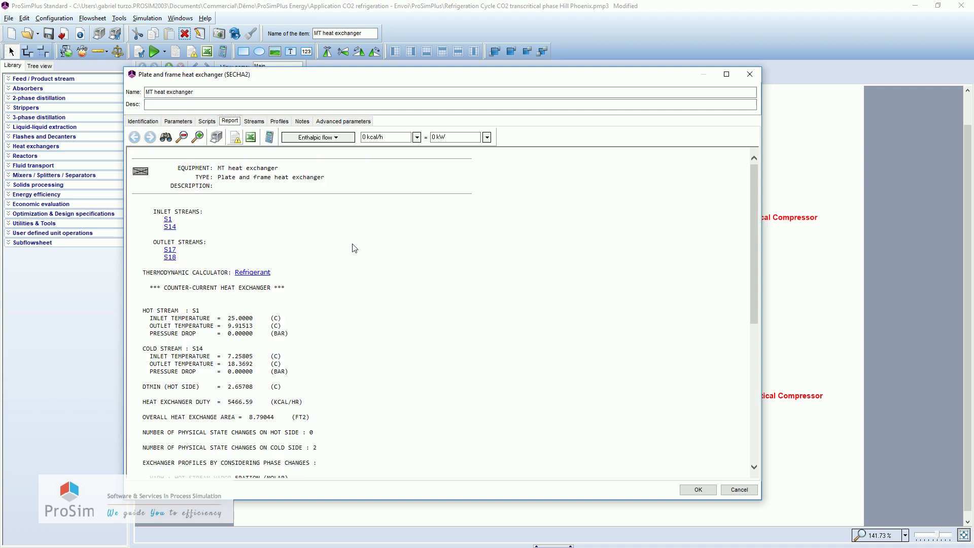
scroll(297, 379, down, 6)
drag(307, 258, 228, 256)
click(486, 137)
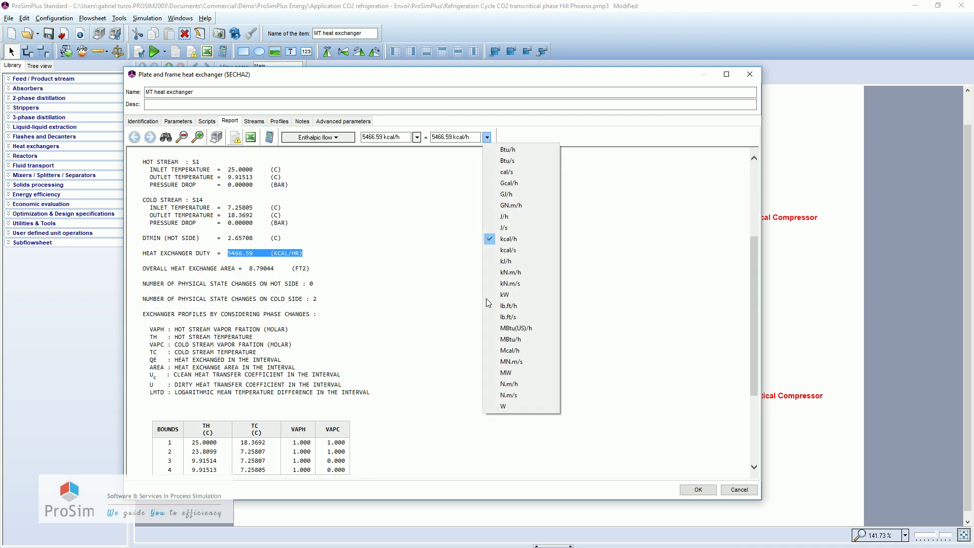
click(514, 296)
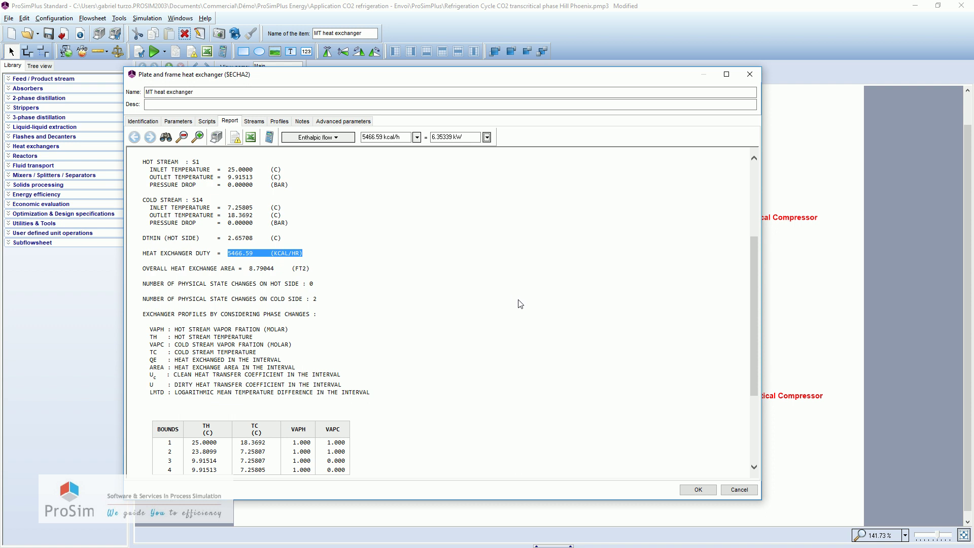
click(747, 492)
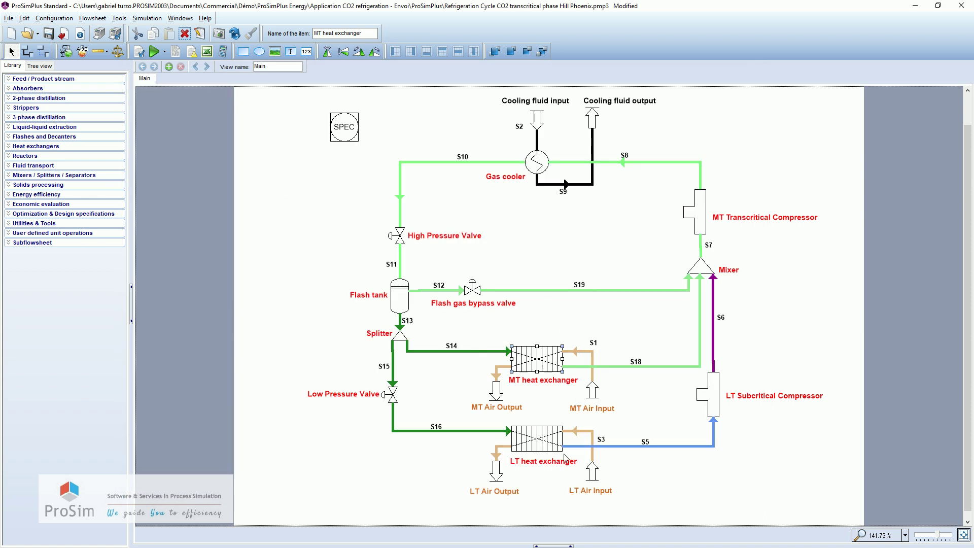
Convert the LT heat exchanger duty of 2018.80 kcal/h to 2.34629 kW
click(535, 442)
double_click(533, 437)
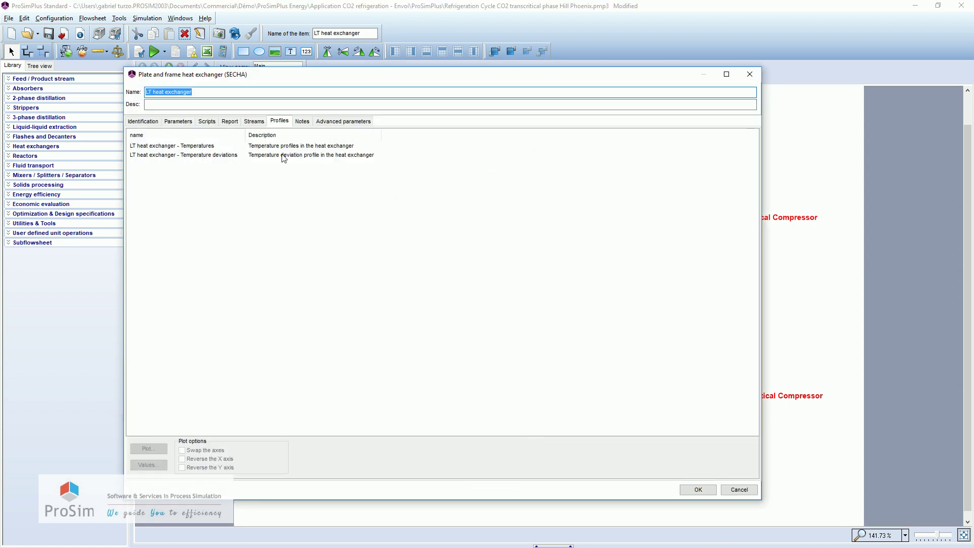
click(231, 122)
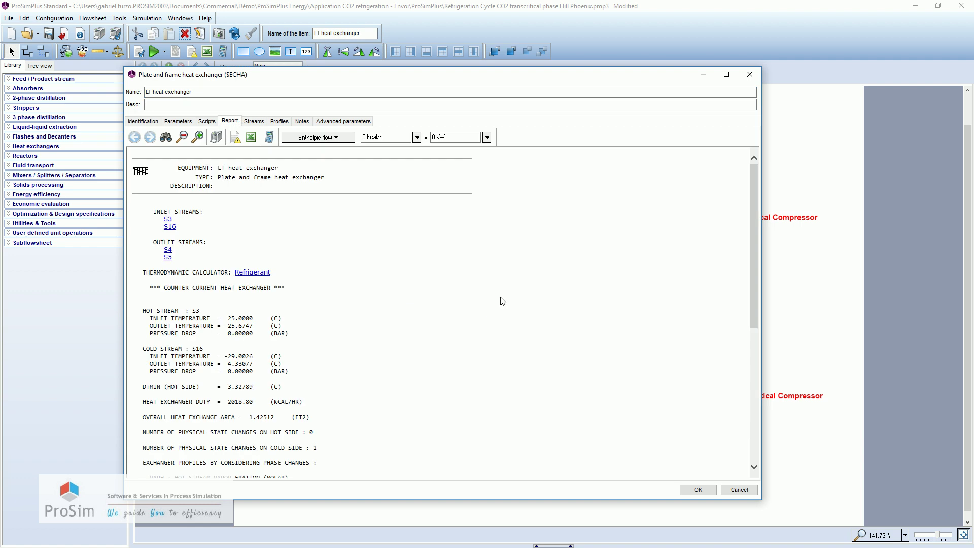
scroll(385, 371, down, 4)
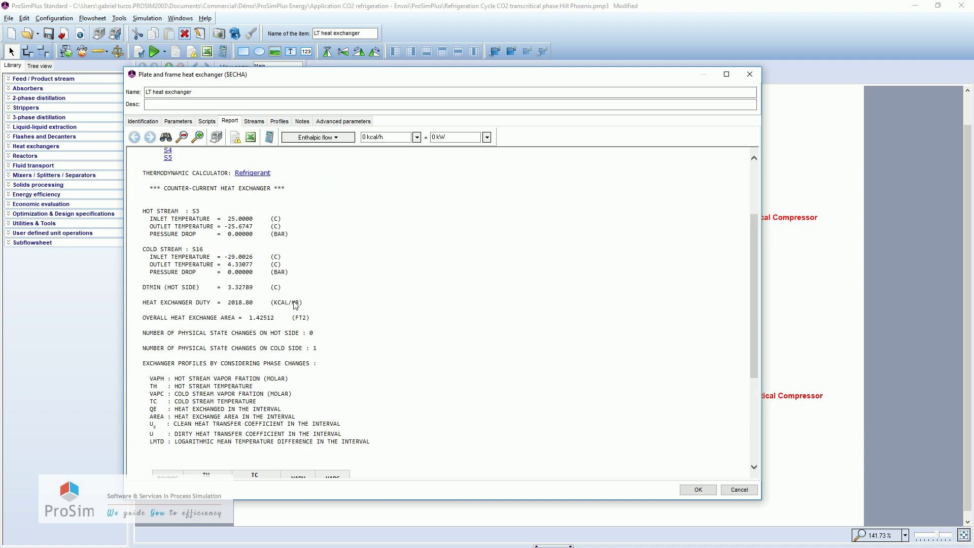
drag(303, 302, 228, 303)
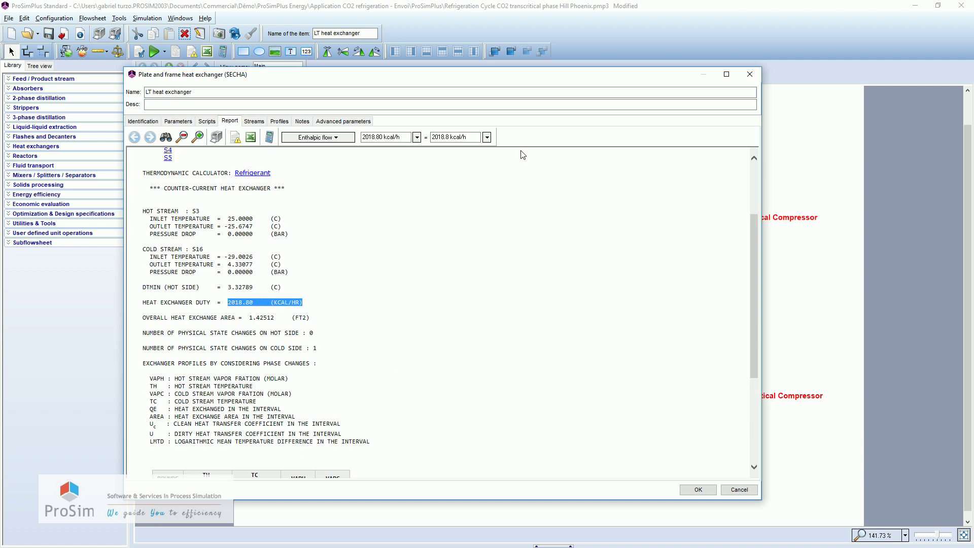
click(486, 137)
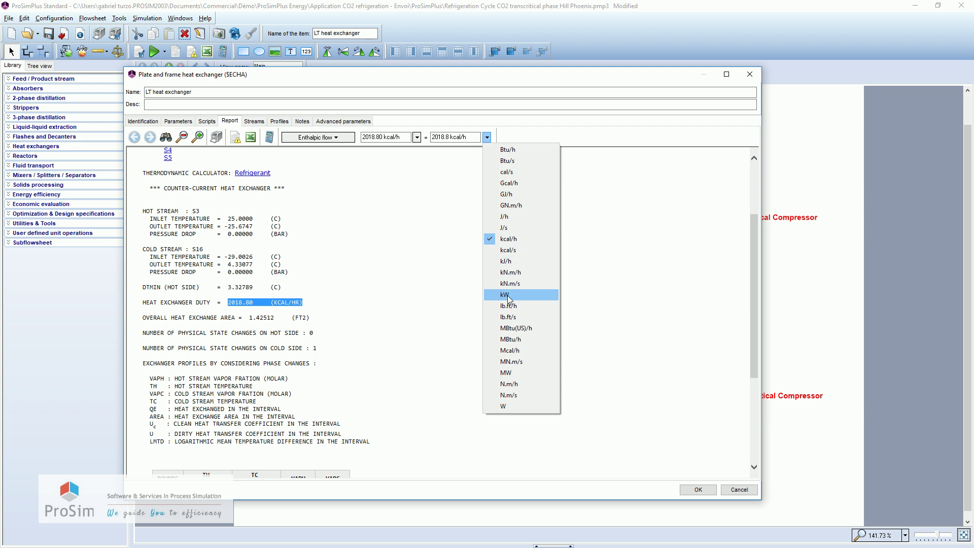
click(513, 295)
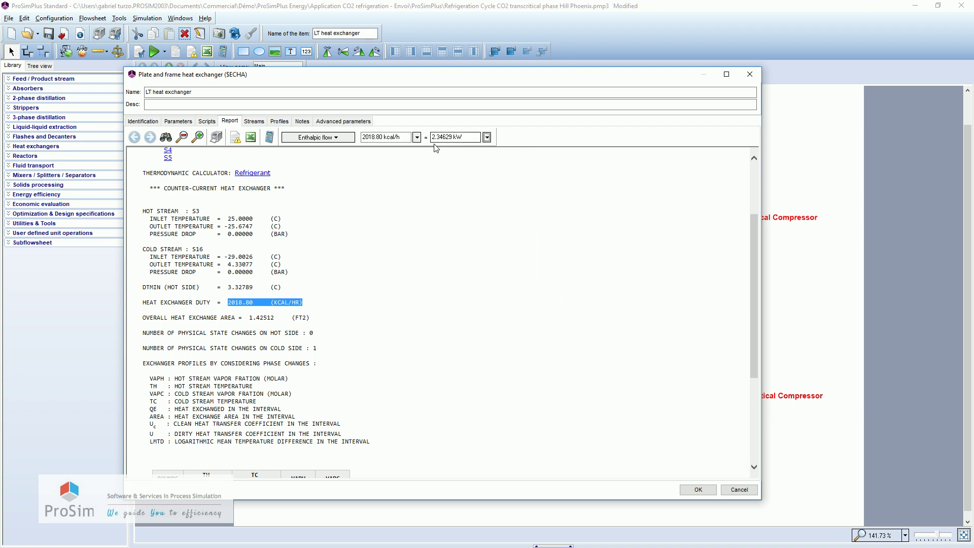
Show the LT Subcritical Compressor's total power required in kW (0.397482 kW)
click(739, 490)
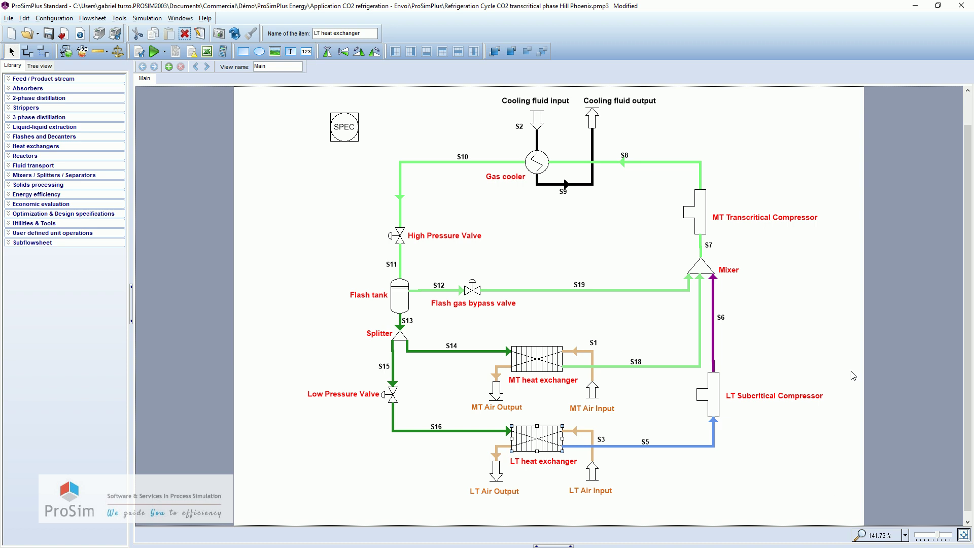
click(713, 399)
double_click(714, 399)
click(380, 141)
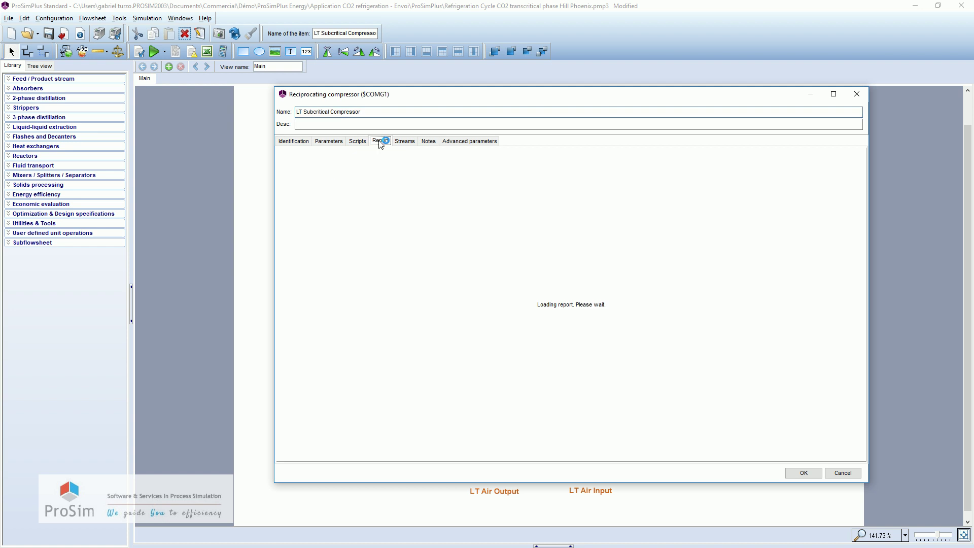
scroll(530, 327, down, 5)
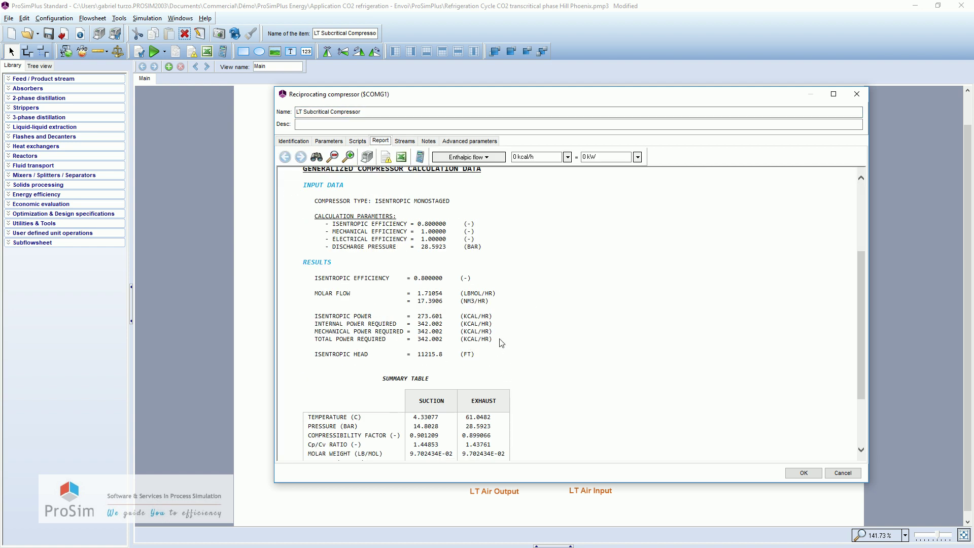
drag(493, 339, 417, 339)
click(637, 157)
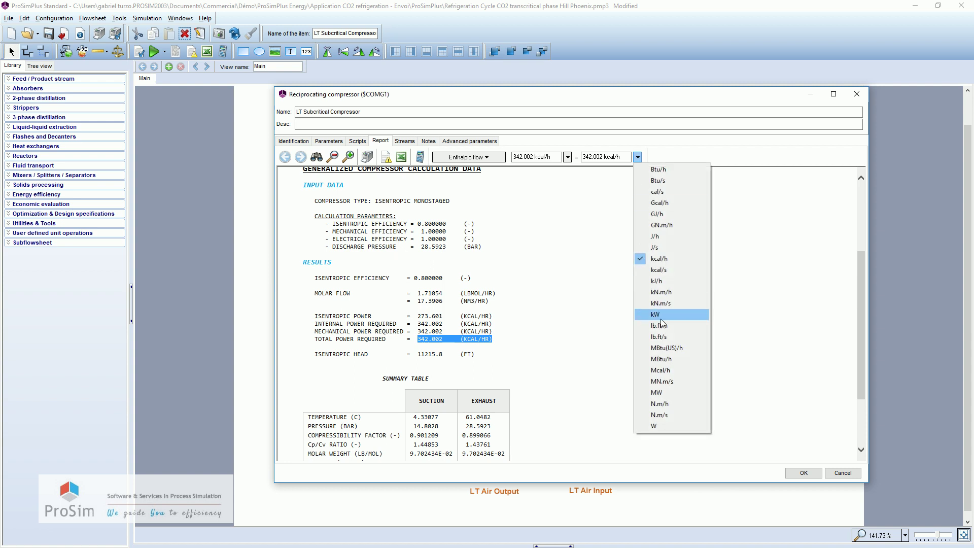
click(662, 319)
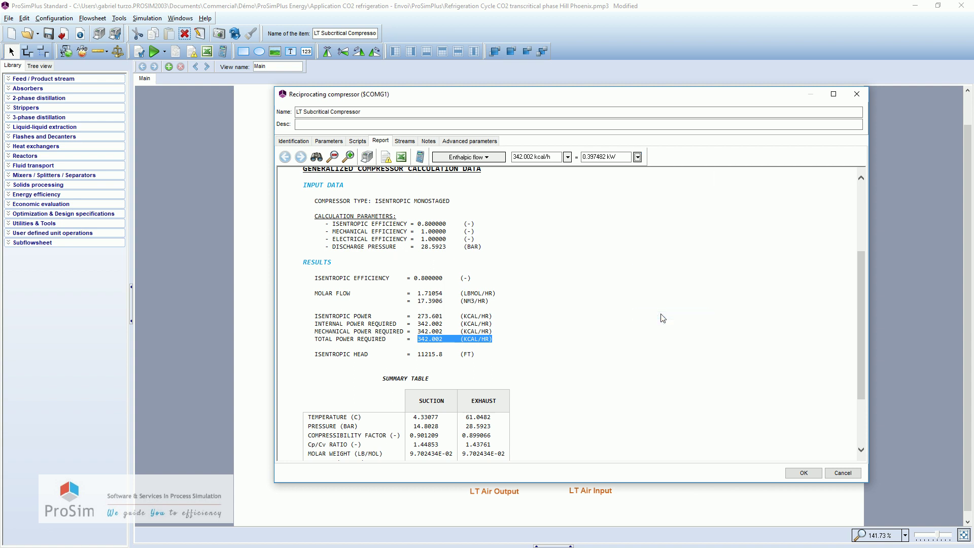
click(843, 473)
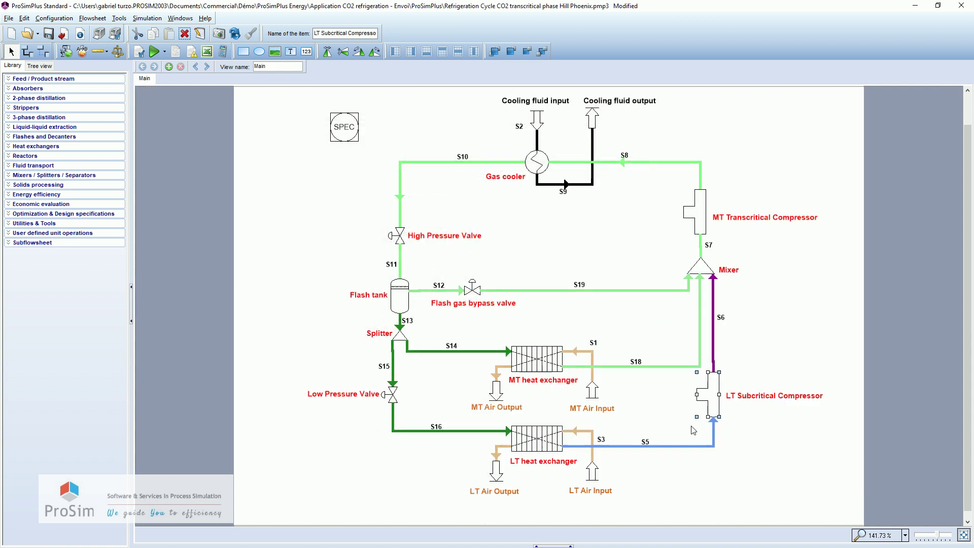
Convert the MT Transcritical Compressor's 2418.06 kcal/h total power to 2.81032 kW
click(703, 212)
double_click(703, 212)
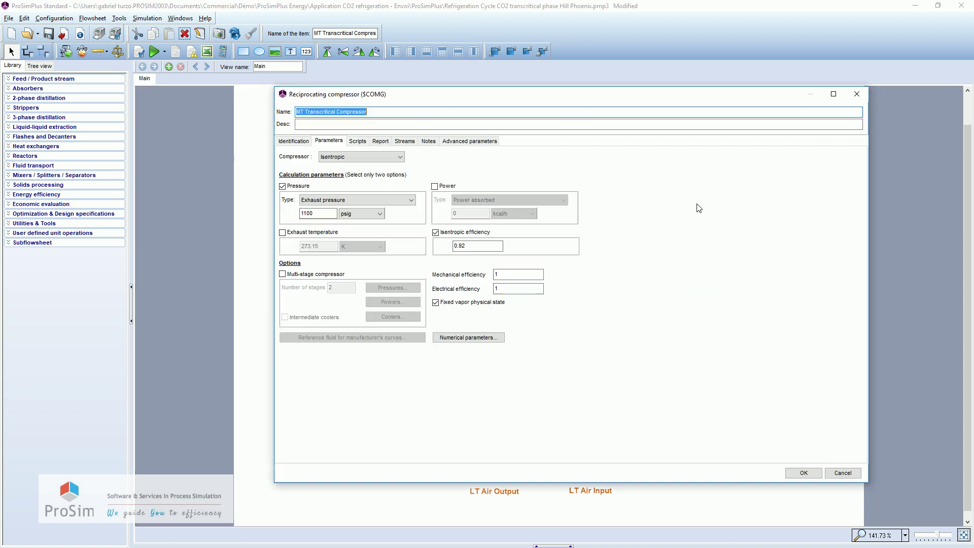
click(388, 142)
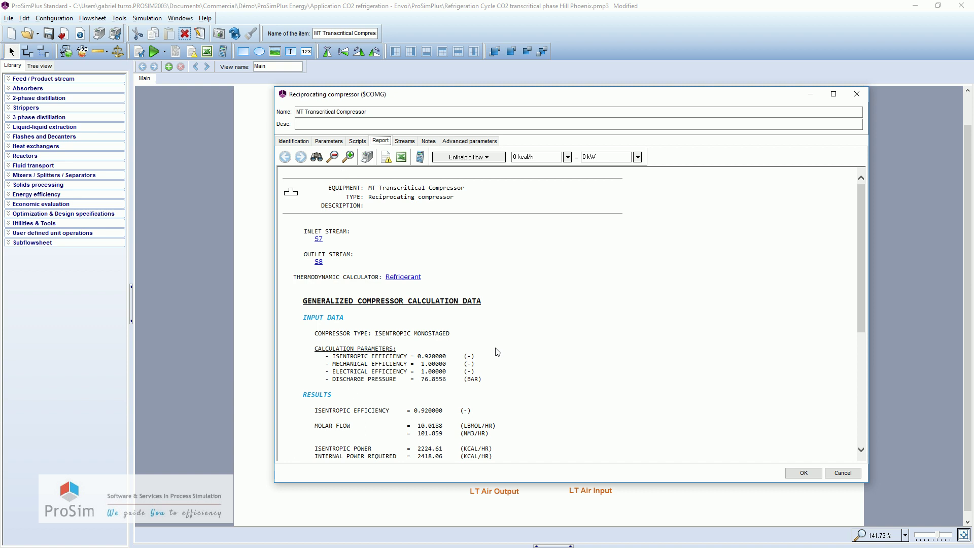
scroll(498, 352, down, 6)
drag(495, 339, 423, 343)
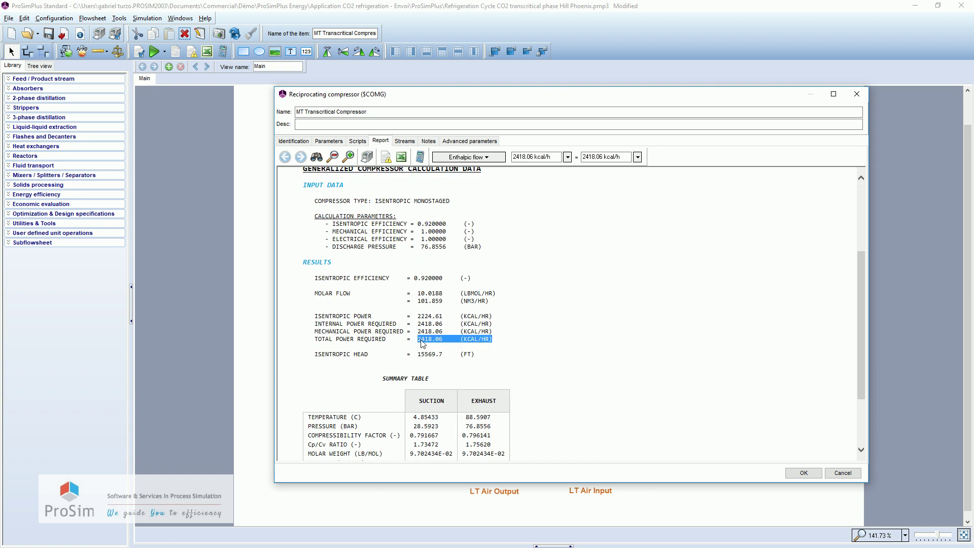
click(637, 157)
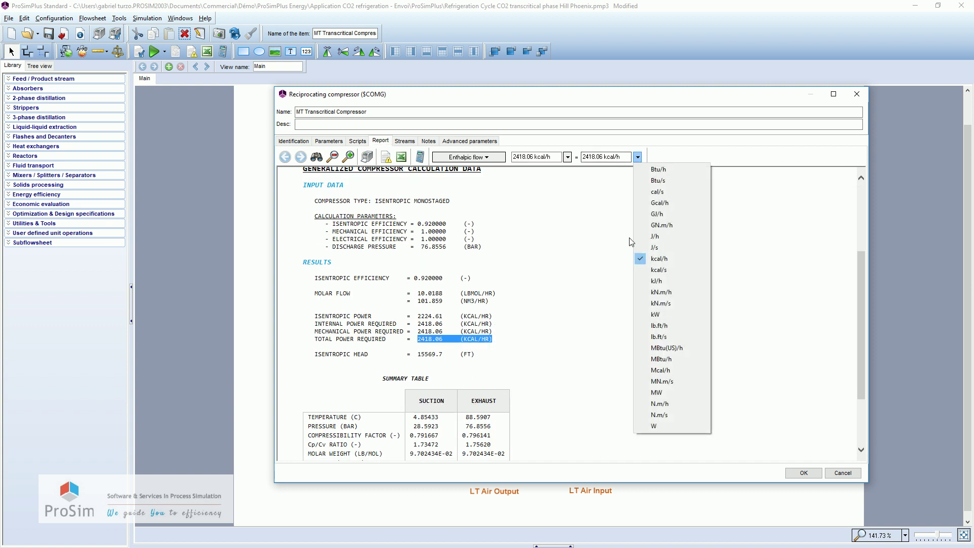
click(663, 316)
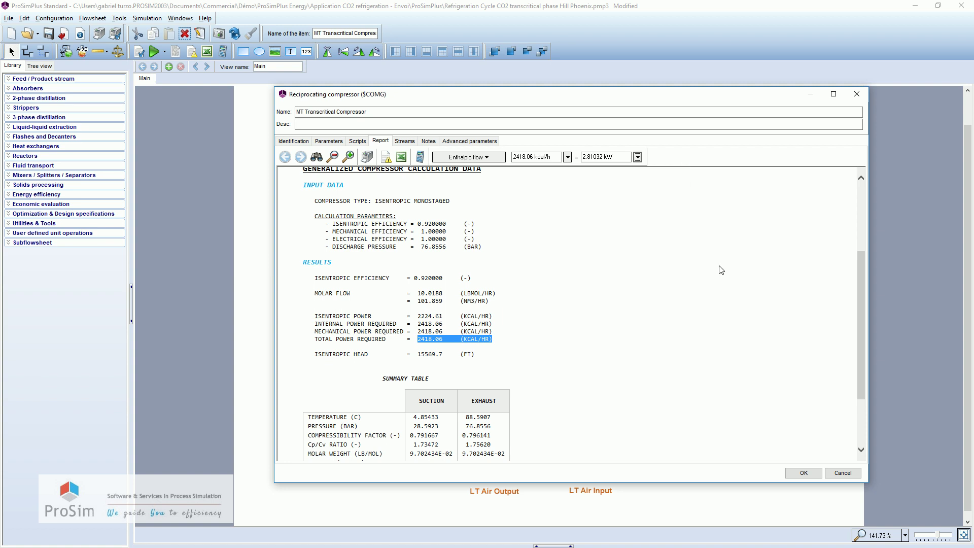
click(842, 474)
click(506, 249)
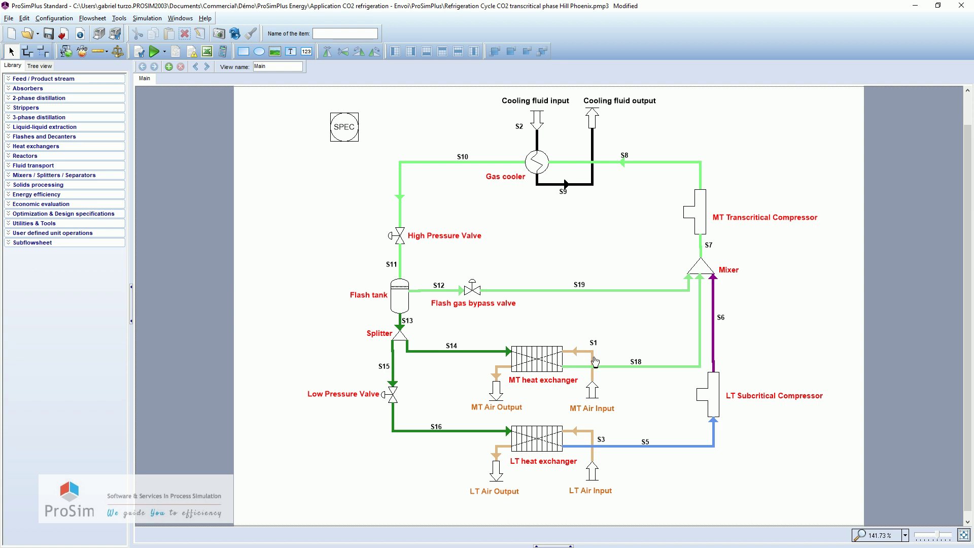
mouse_move(595, 361)
mouse_move(498, 375)
mouse_move(594, 436)
mouse_move(499, 452)
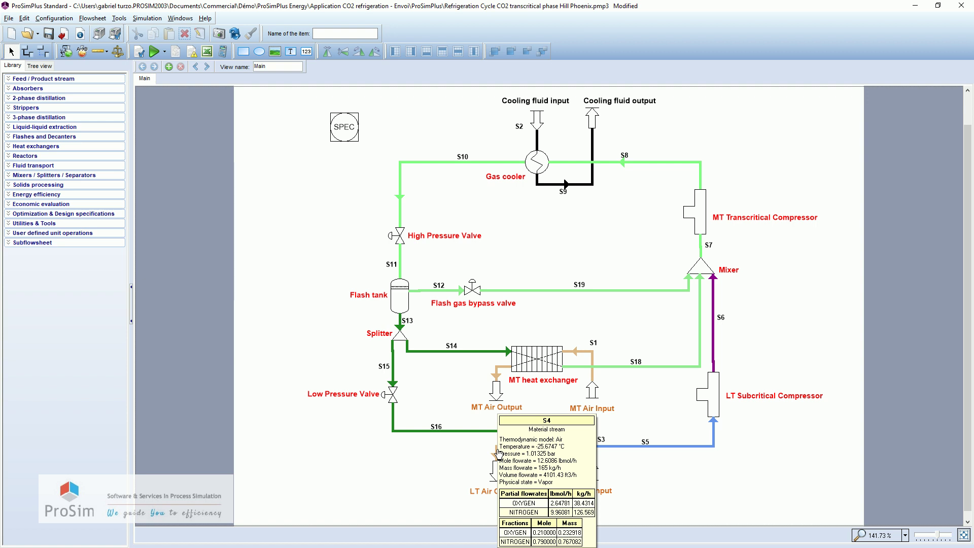